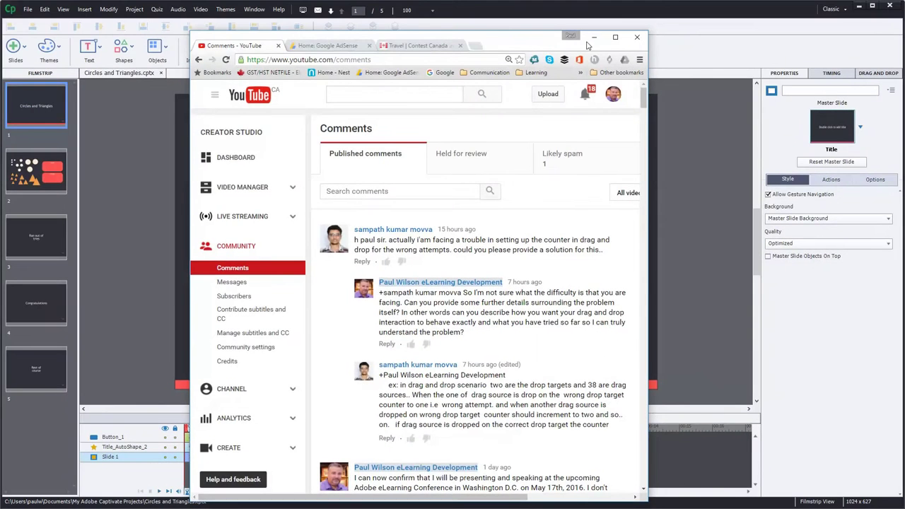
Minimise the browser window and open slide 2 of the Circles and Triangles project in Captivate
click(594, 34)
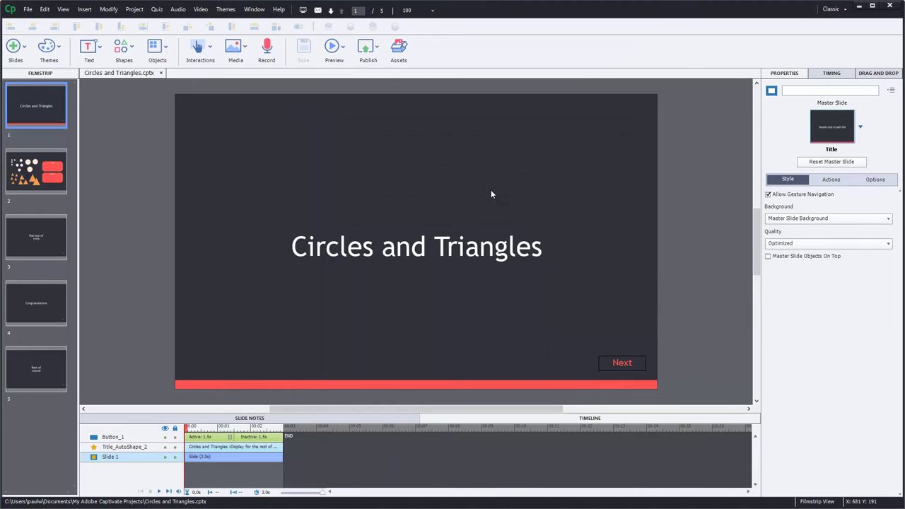
click(38, 171)
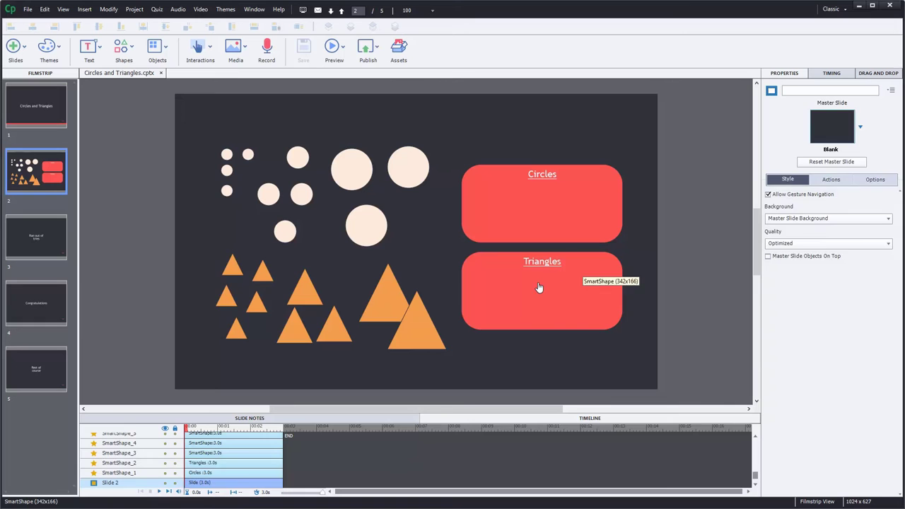
click(503, 318)
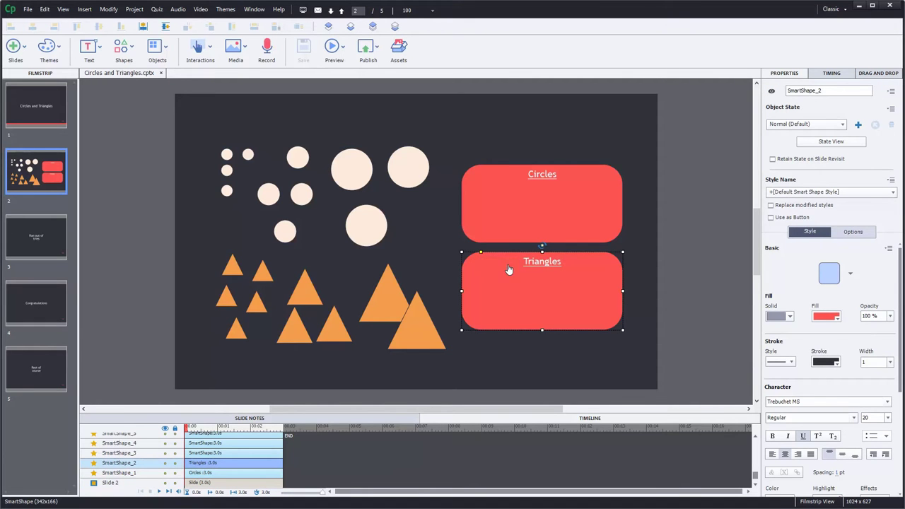
click(120, 227)
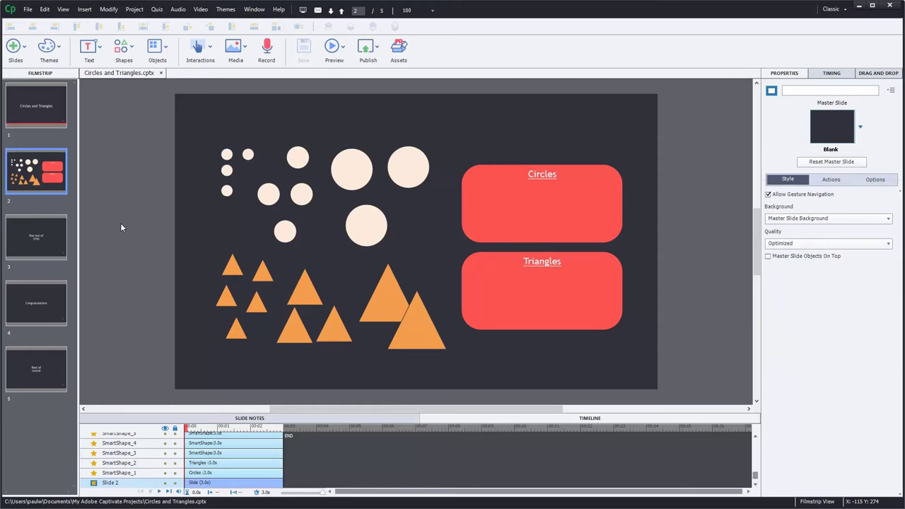
Square off the rounded corners of the Triangles and Circles rectangles
click(574, 292)
drag(481, 255, 460, 254)
click(486, 178)
drag(481, 167, 446, 166)
Set all four text margins of both the Circles and Triangles rectangles to 10
click(631, 243)
drag(631, 243, 617, 349)
click(784, 480)
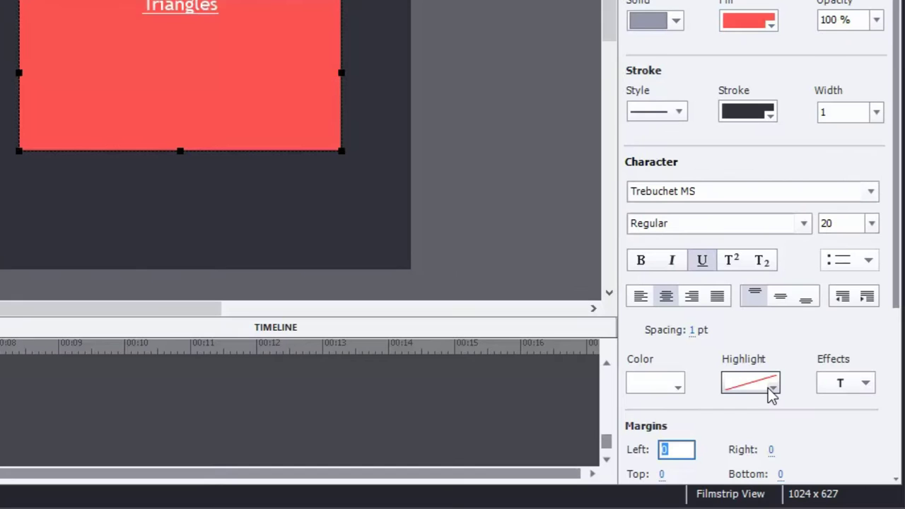
text(10)
key(Tab)
text(10)
key(Tab)
text(10)
key(Tab)
text(10)
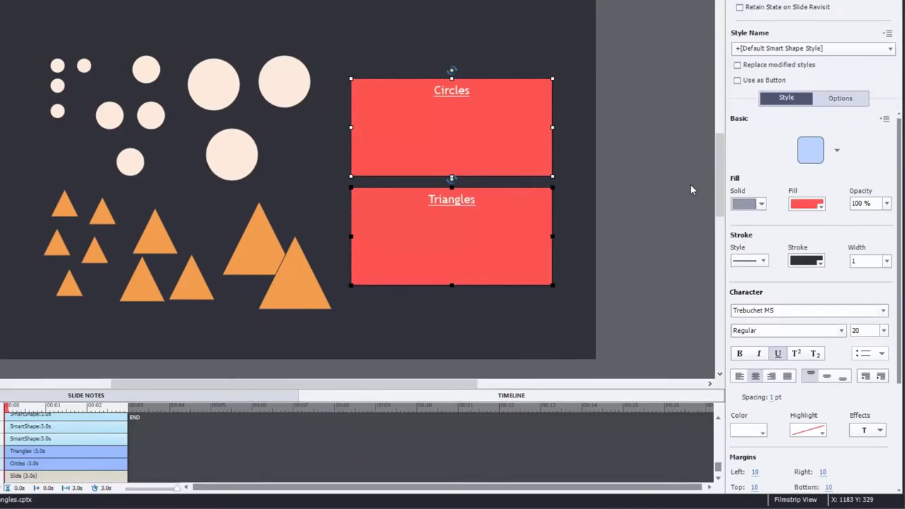
click(724, 246)
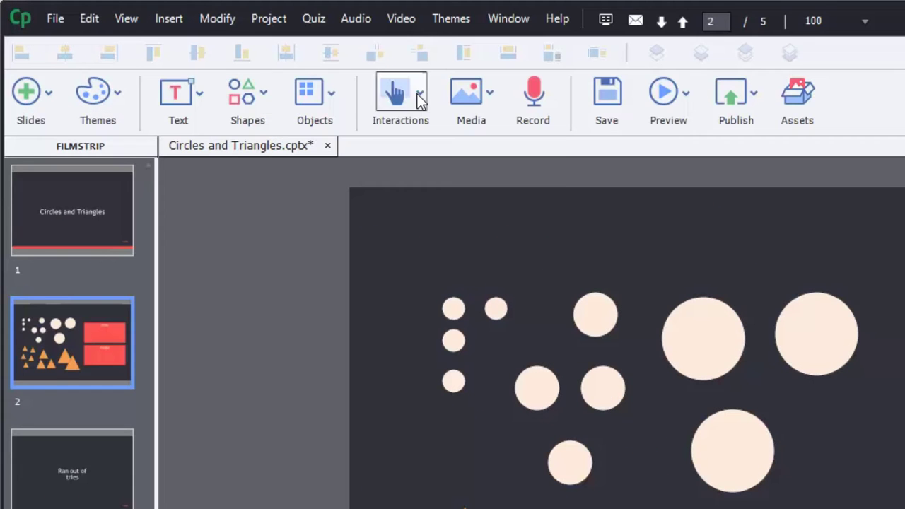
Start a drag-and-drop interaction and group all the circles as drag sources in a new type named Circles
click(209, 47)
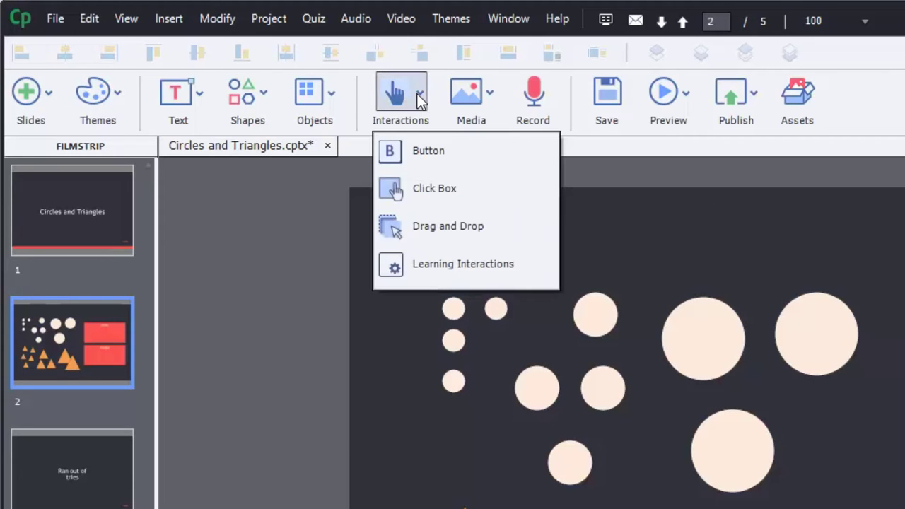
click(444, 233)
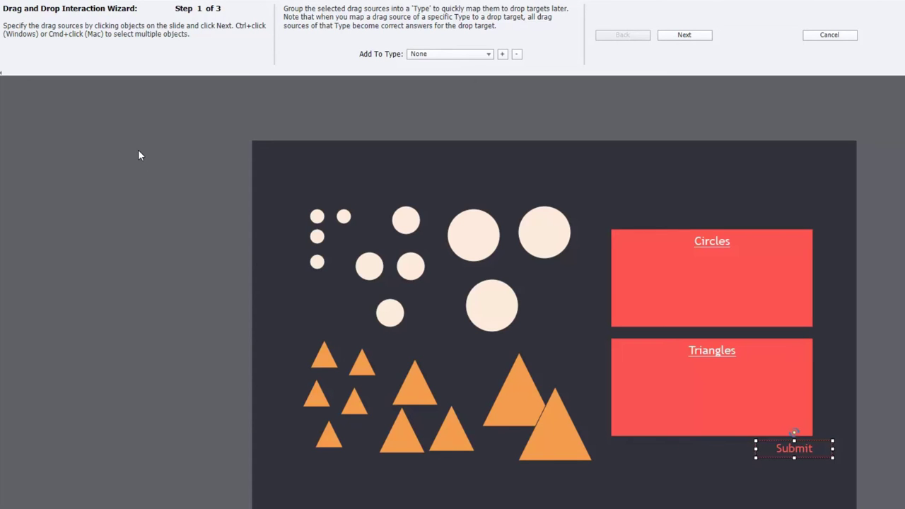
drag(138, 156, 574, 327)
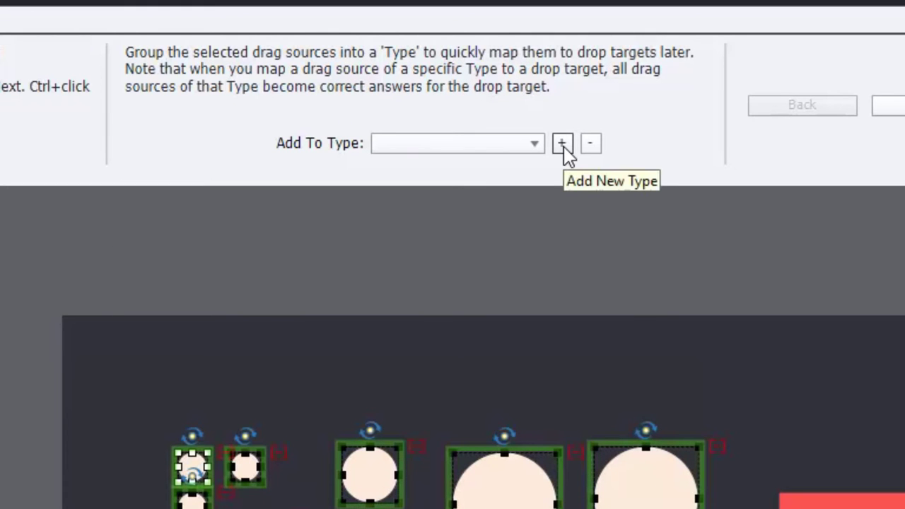
click(563, 145)
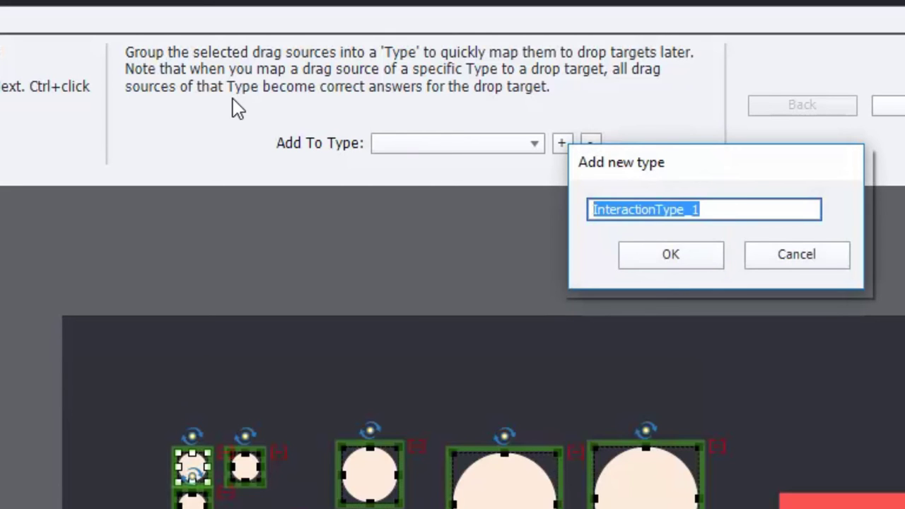
text(Circles)
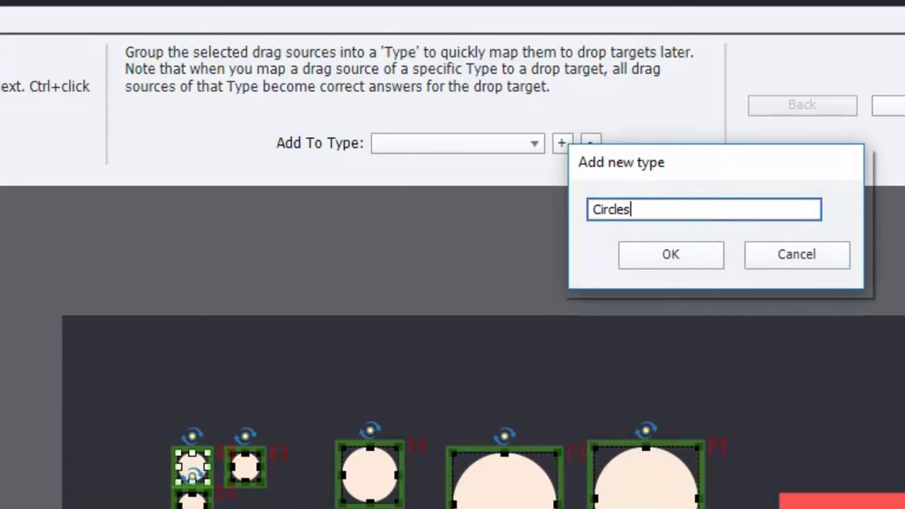
click(648, 256)
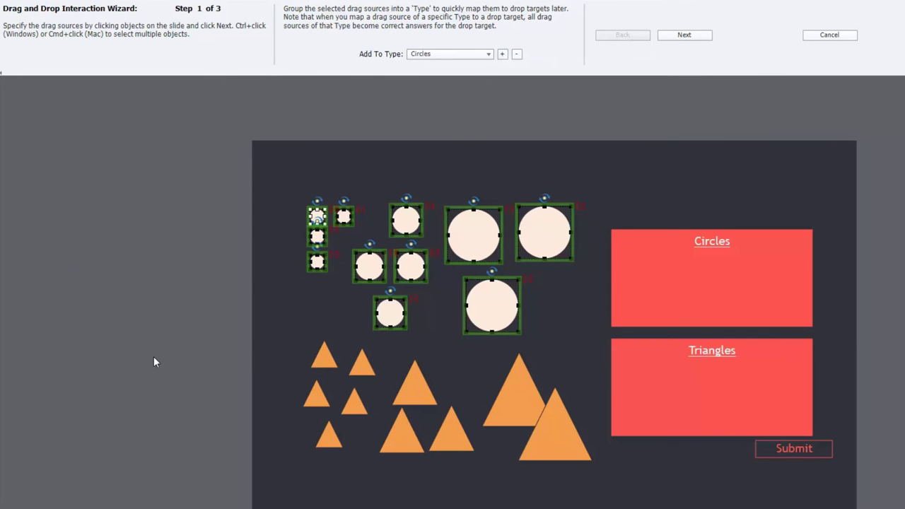
Add all the triangles as drag sources in a new type named Triangles and finish the drag source selection
drag(153, 357, 588, 490)
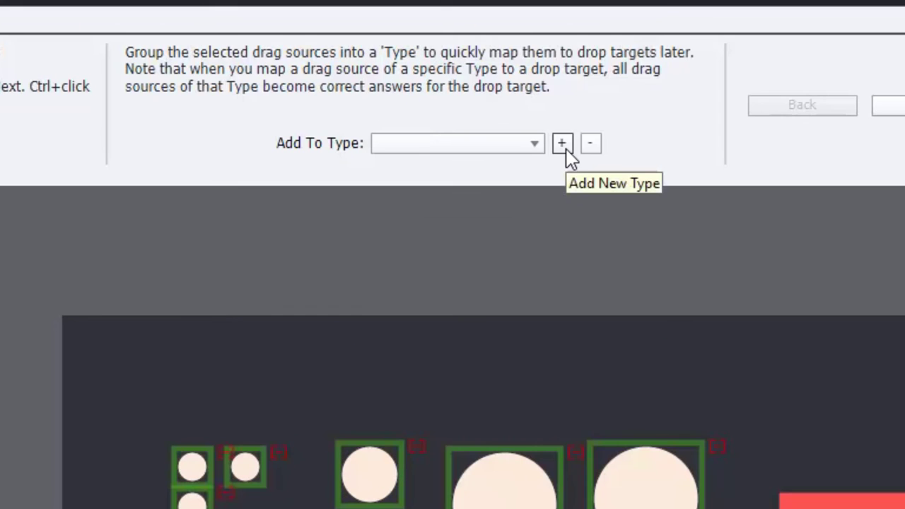
click(564, 145)
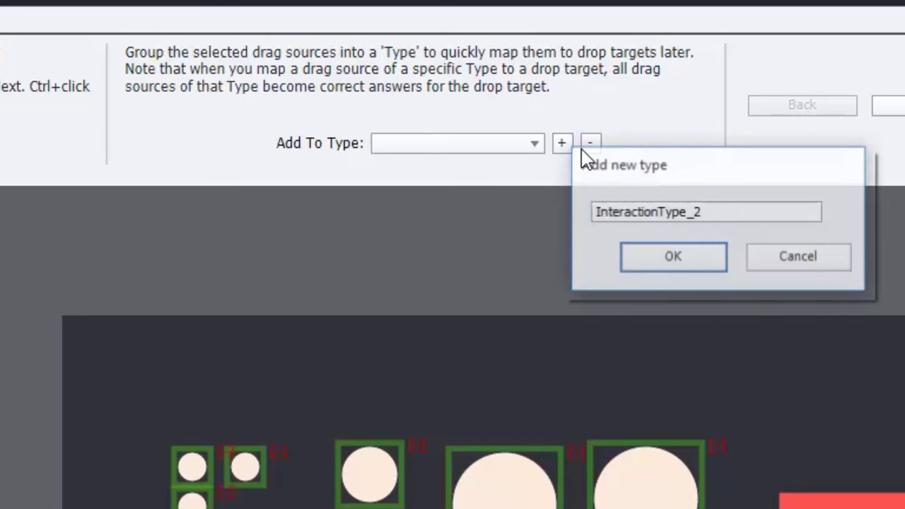
click(734, 205)
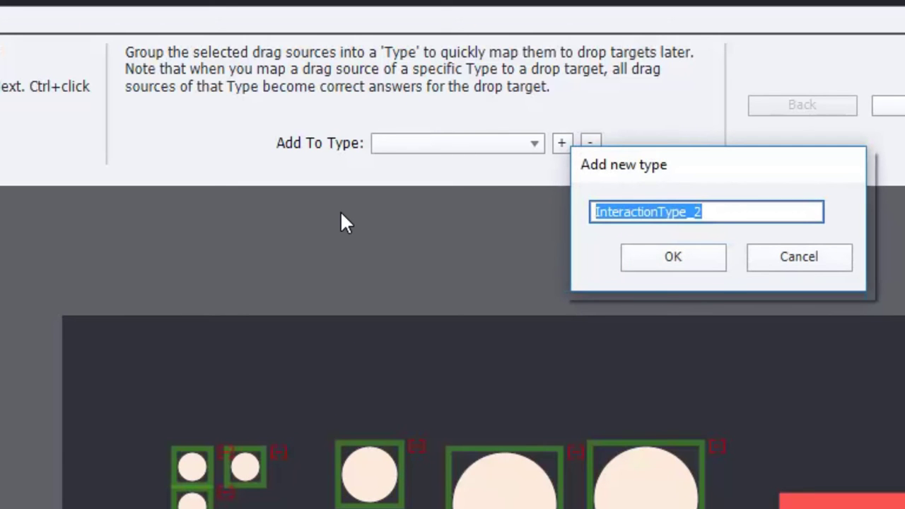
text(Triangles)
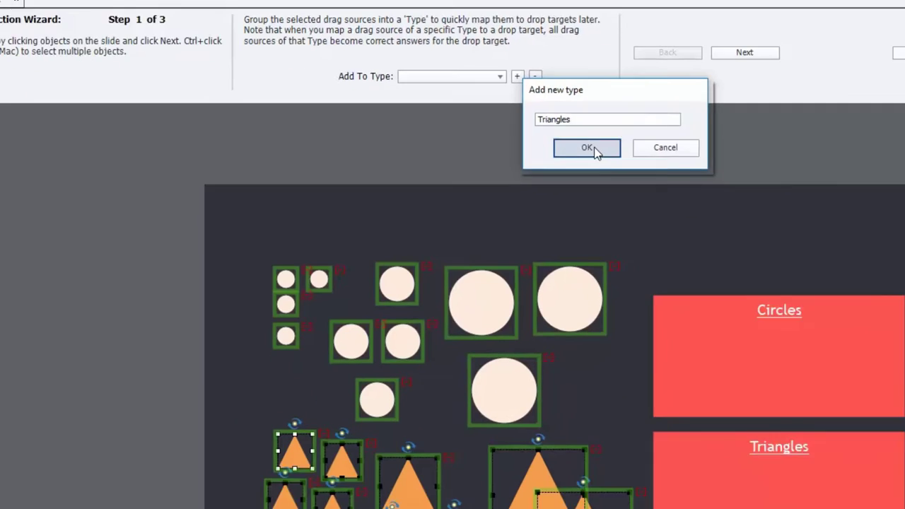
click(593, 148)
click(691, 40)
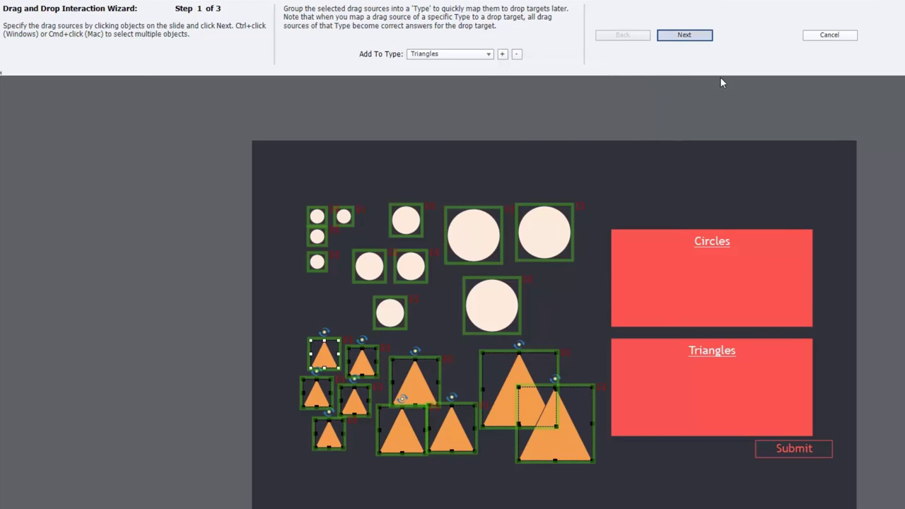
Mark the Circles and Triangles rectangles as the drop targets, leaving their type as None
click(730, 290)
ctrl+click(741, 375)
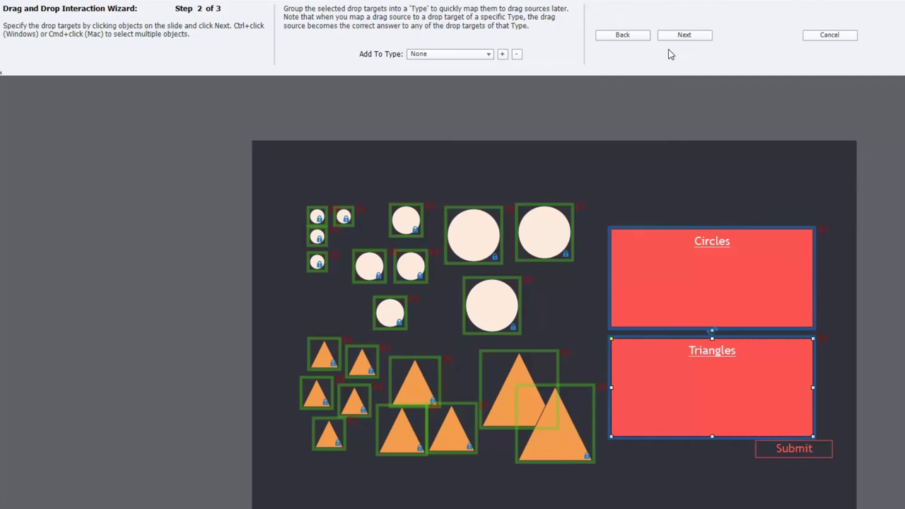
click(689, 36)
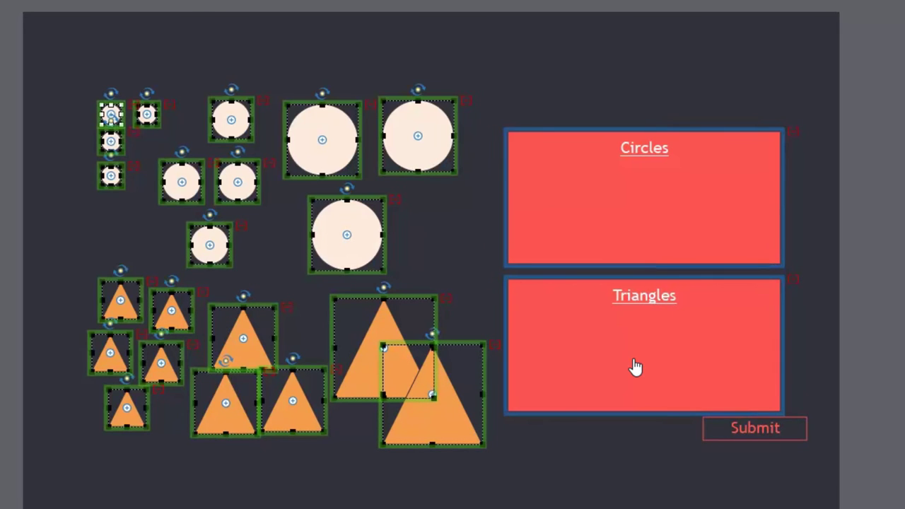
Map the circle sources to the Circles target and the triangle sources to the Triangles target, completing the wizard
drag(420, 142, 546, 197)
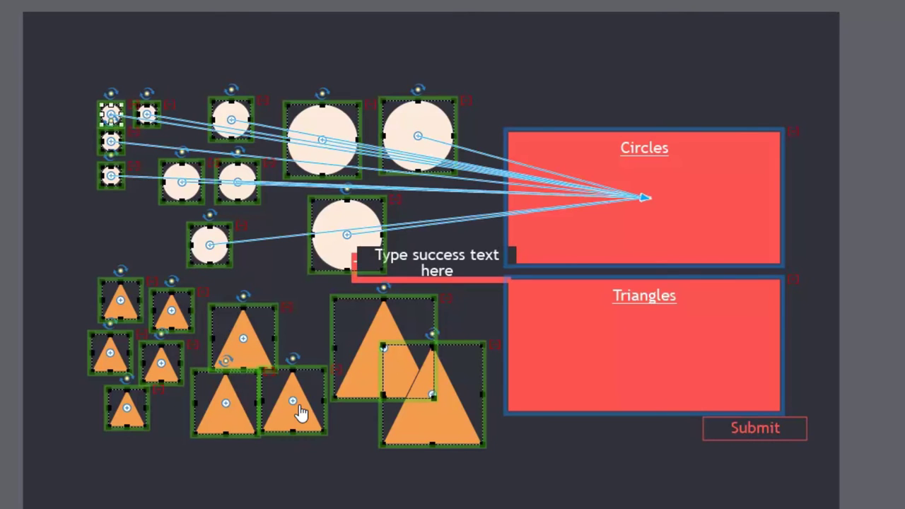
drag(293, 401, 629, 348)
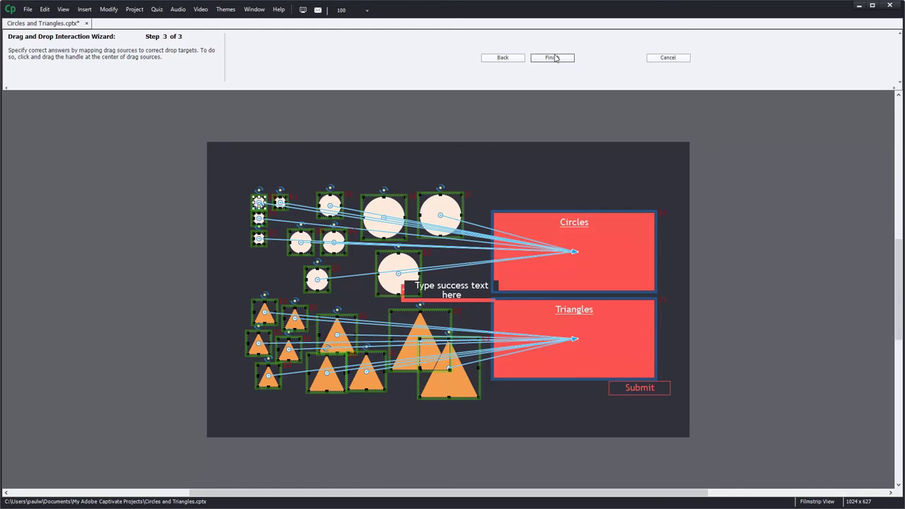
click(552, 57)
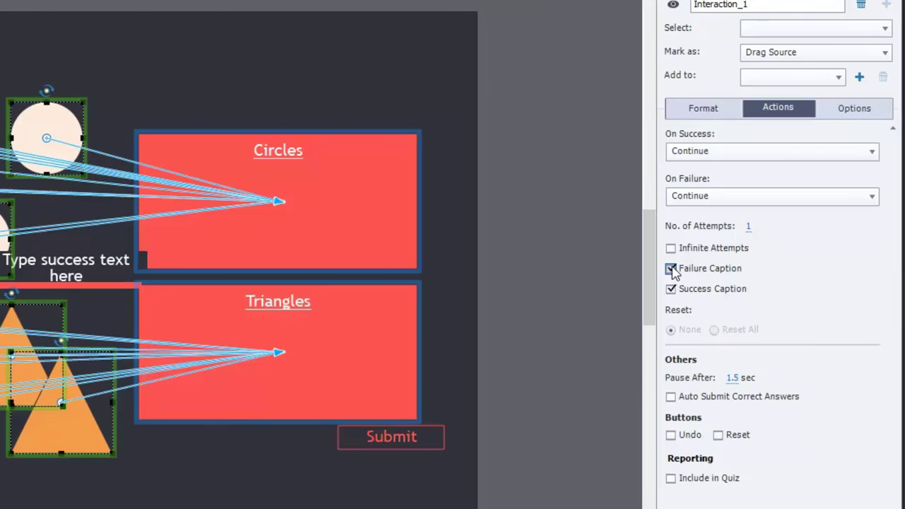
Turn off the failure and success captions for the drag-and-drop interaction
click(747, 268)
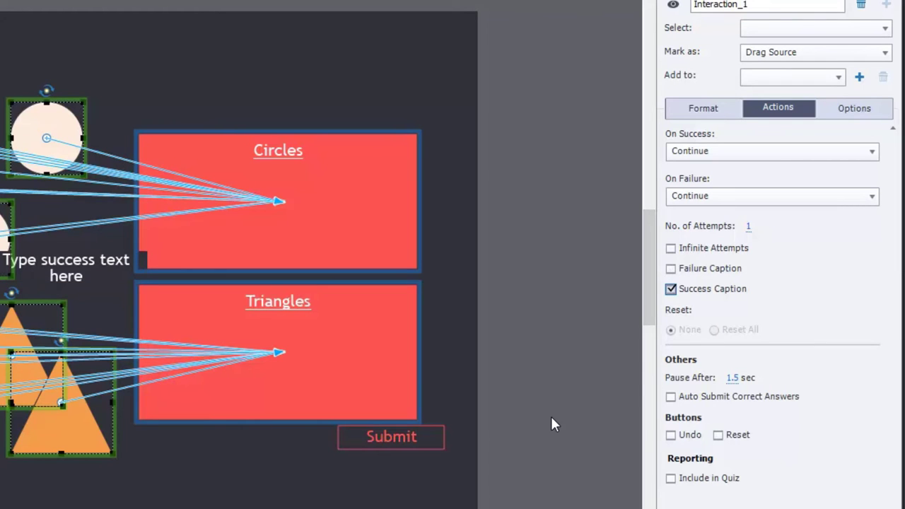
key(space)
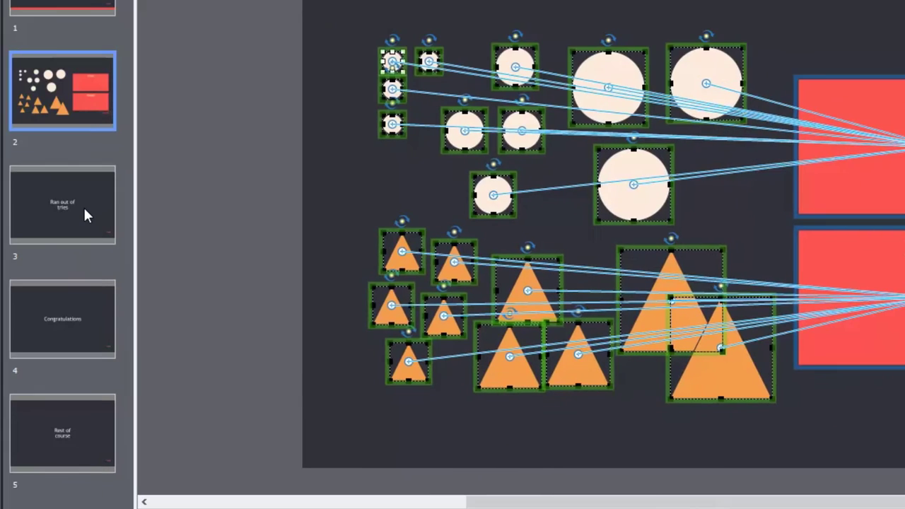
On slide 2, move the Submit button below the Triangles rectangle near its right edge and hide the interaction's mapping lines
click(84, 211)
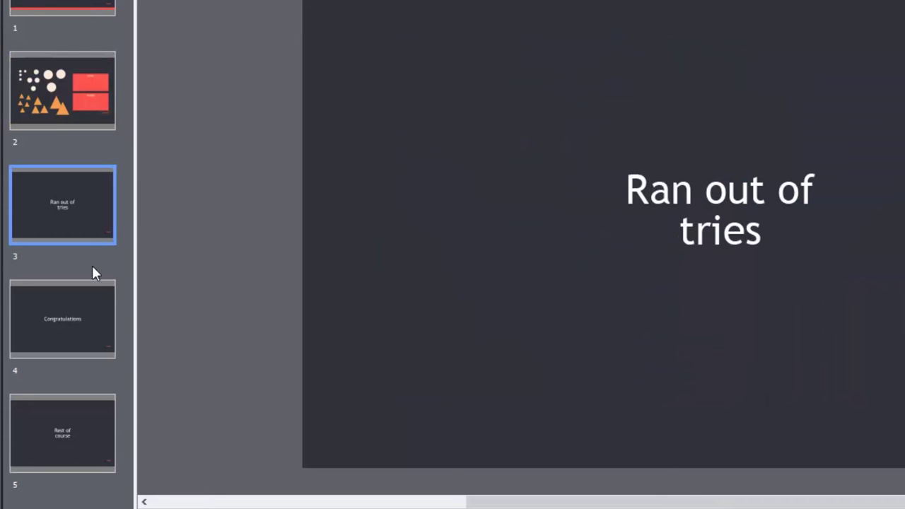
click(80, 327)
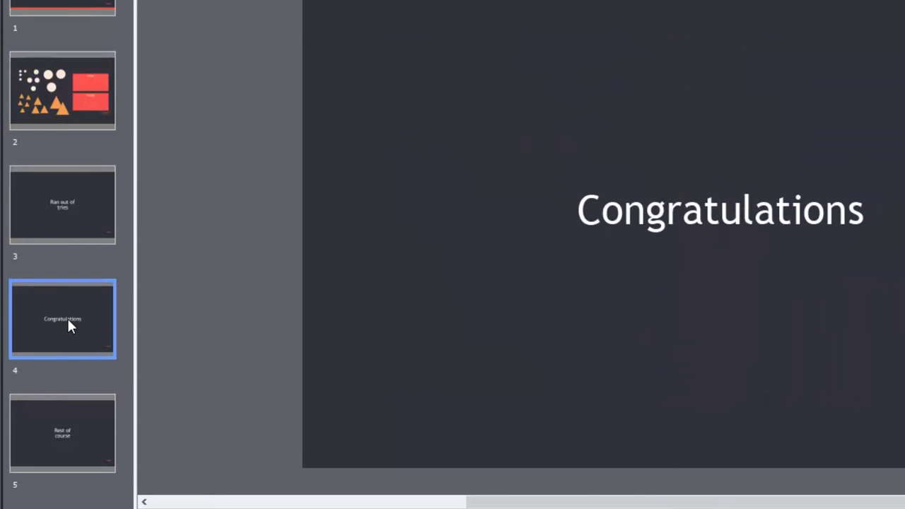
click(82, 88)
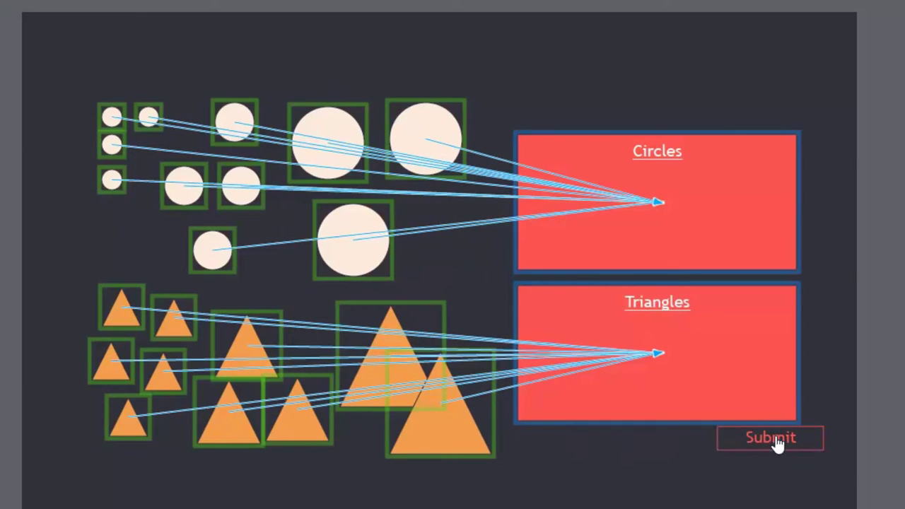
drag(867, 423, 858, 430)
drag(764, 448, 748, 457)
key(Escape)
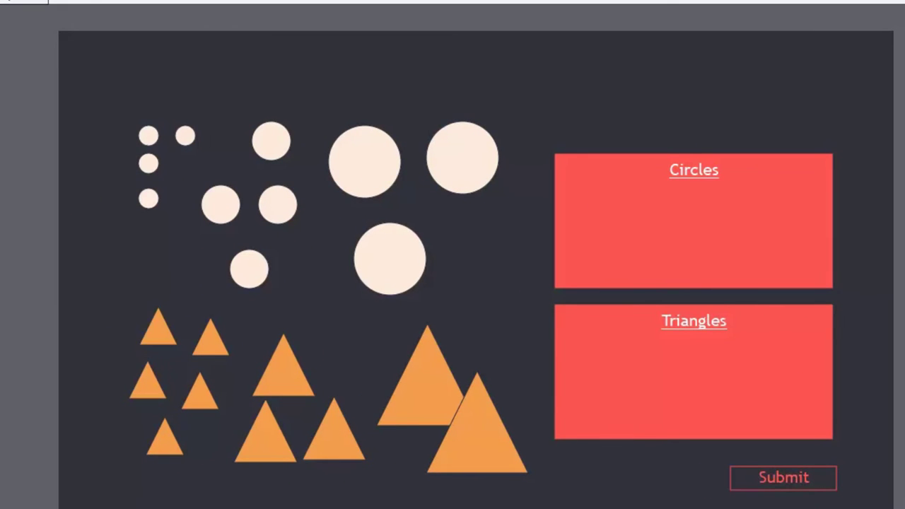
Apply the Zoom In effect to all the circle and triangle drag sources
drag(1, 85, 526, 508)
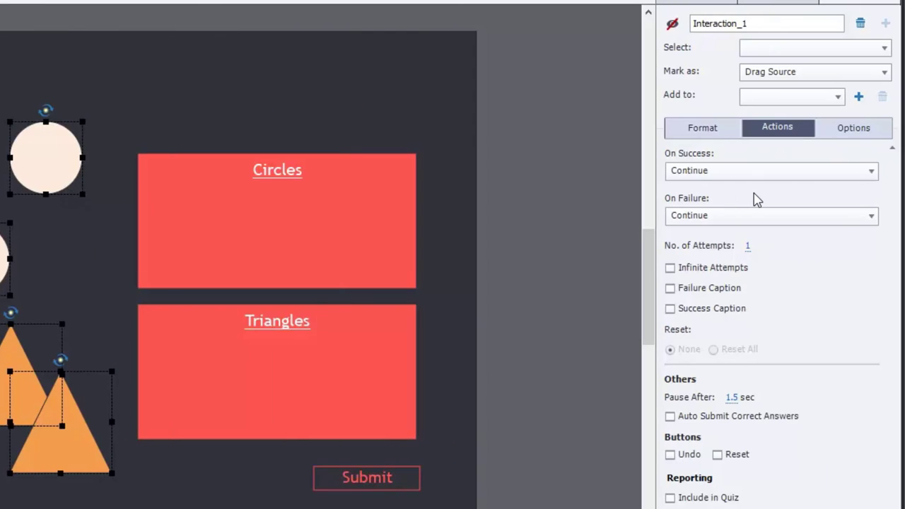
click(718, 129)
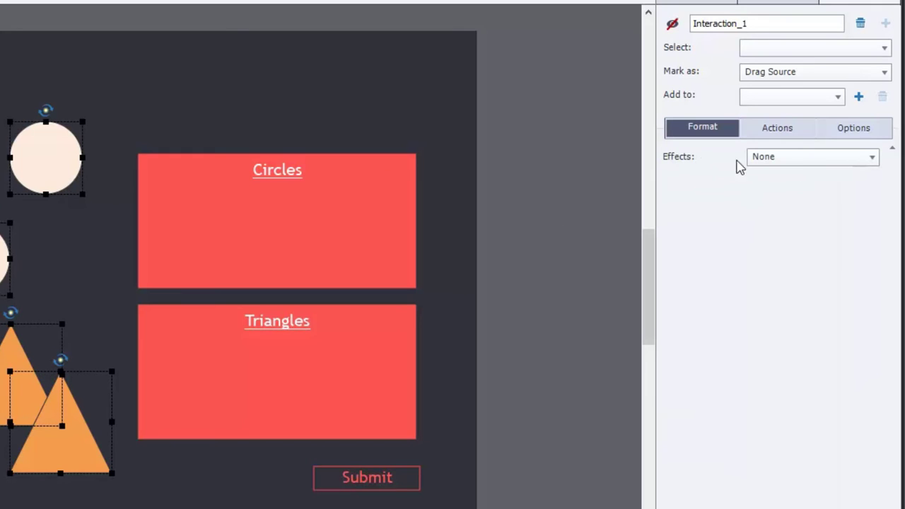
click(811, 163)
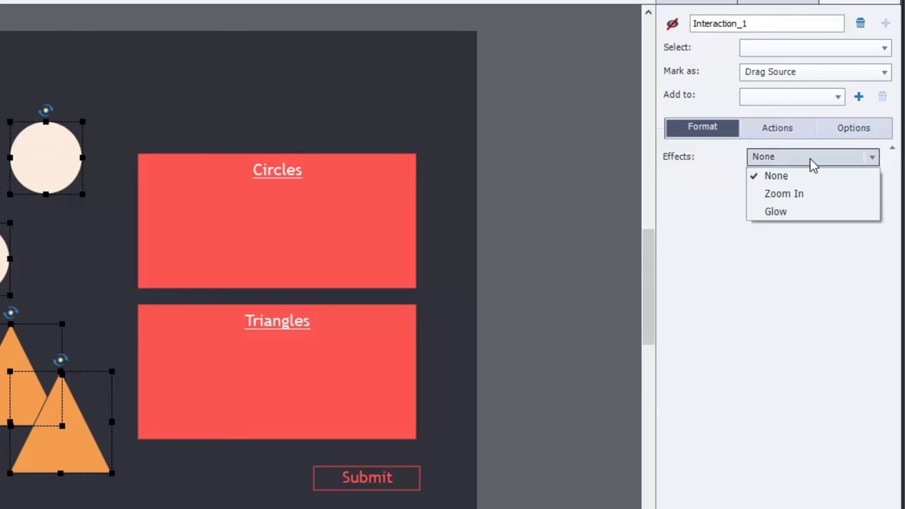
click(801, 205)
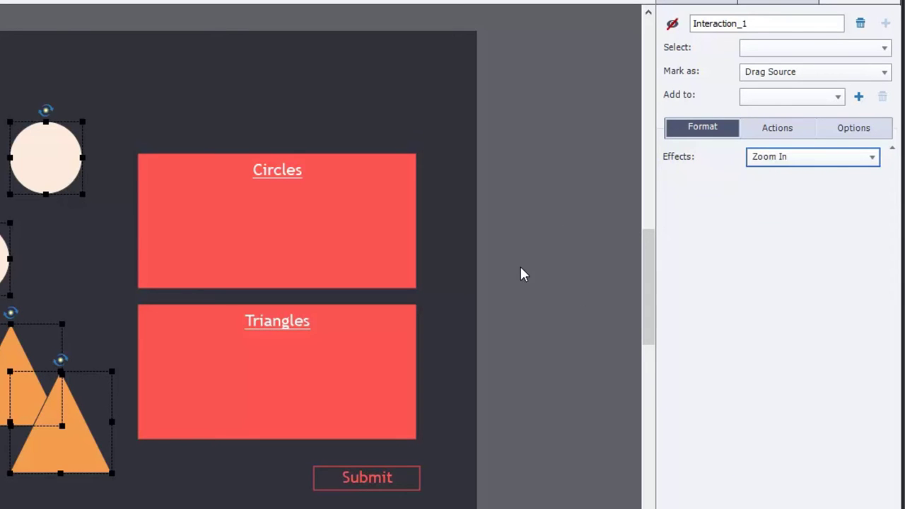
click(556, 248)
Set the drag-and-drop interaction's On Success action to jump to slide 4
click(773, 127)
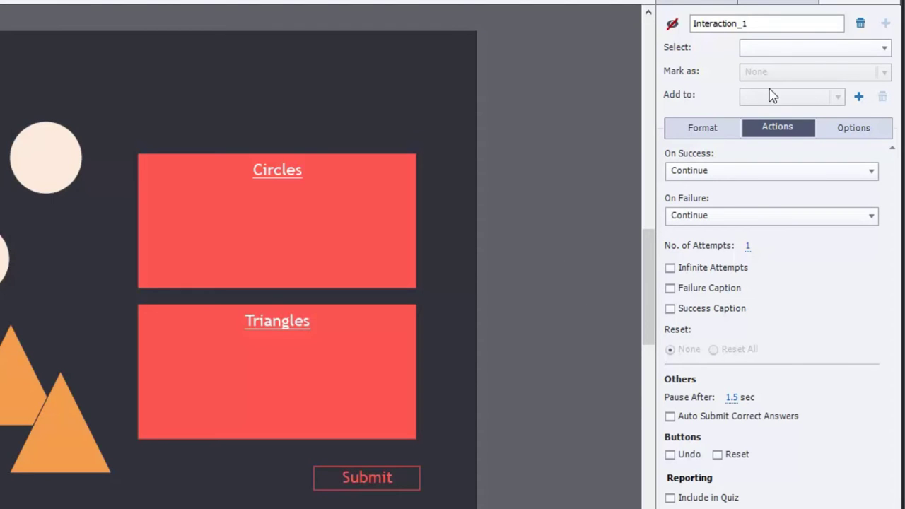
click(703, 176)
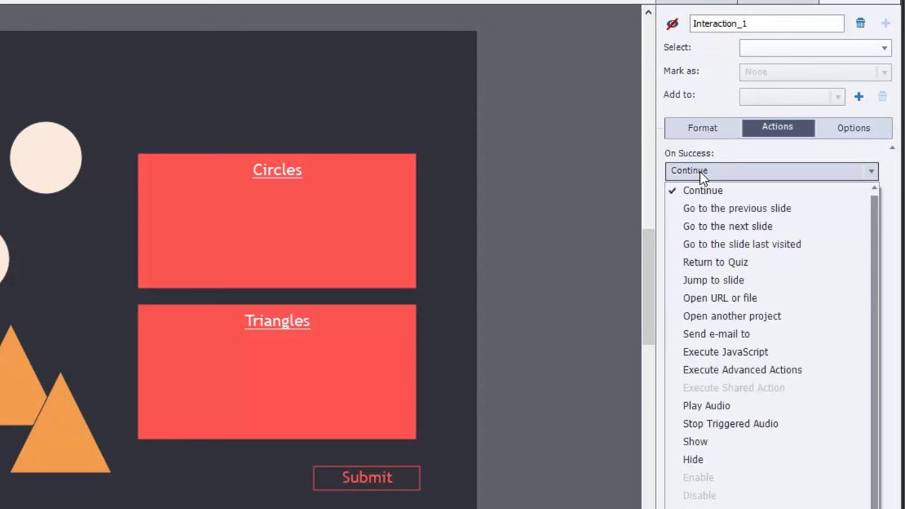
click(715, 280)
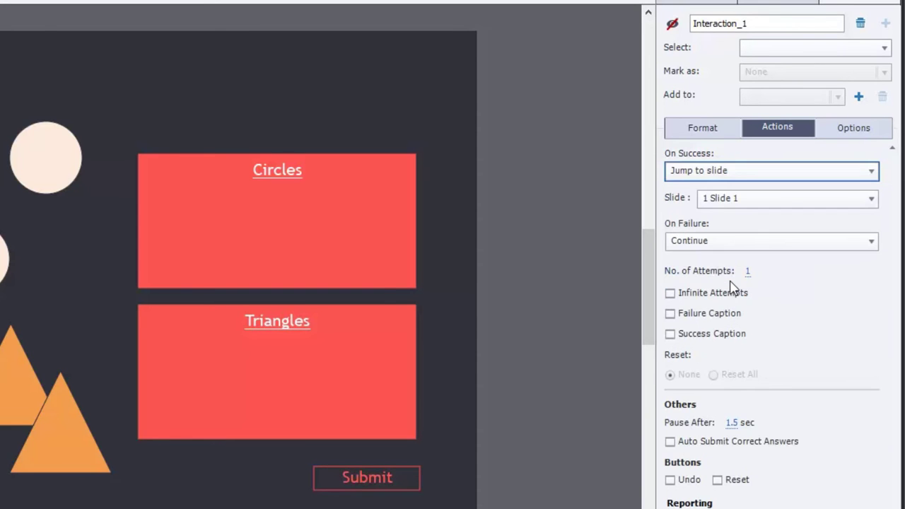
click(768, 200)
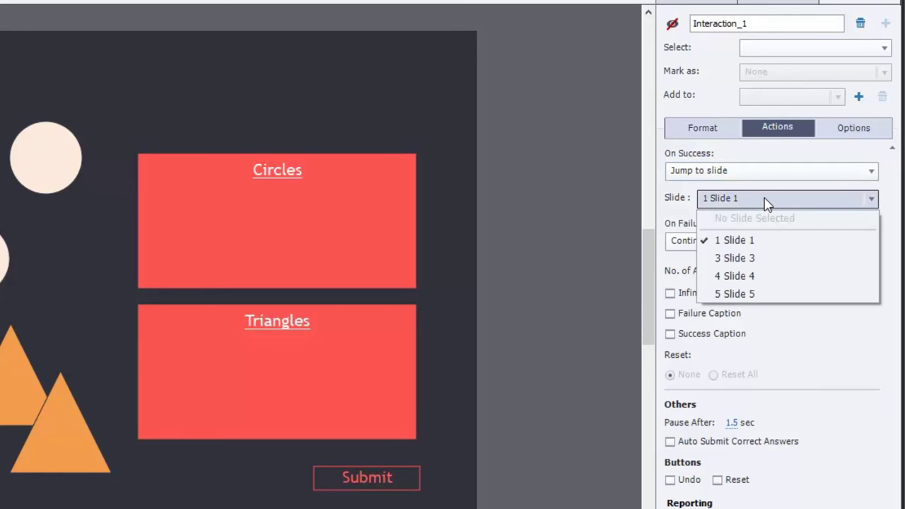
click(769, 276)
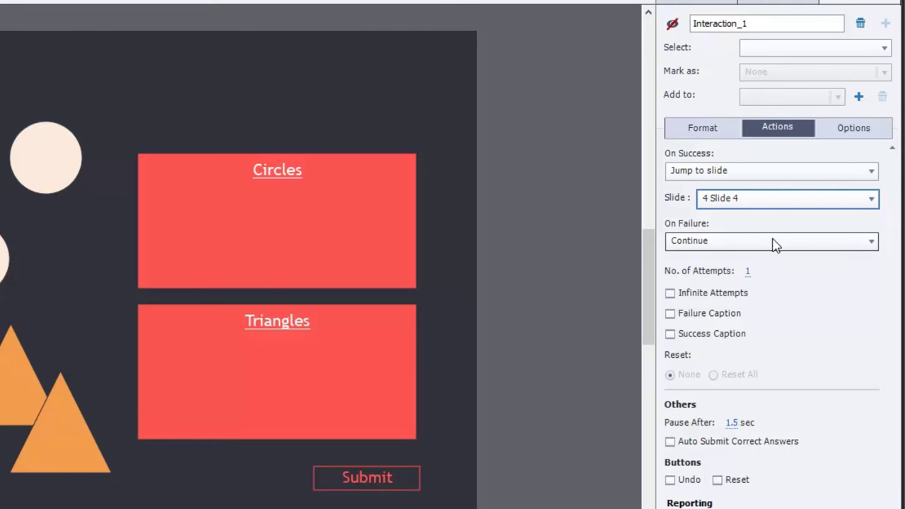
Set the interaction's On Failure action to jump to slide 3
click(728, 243)
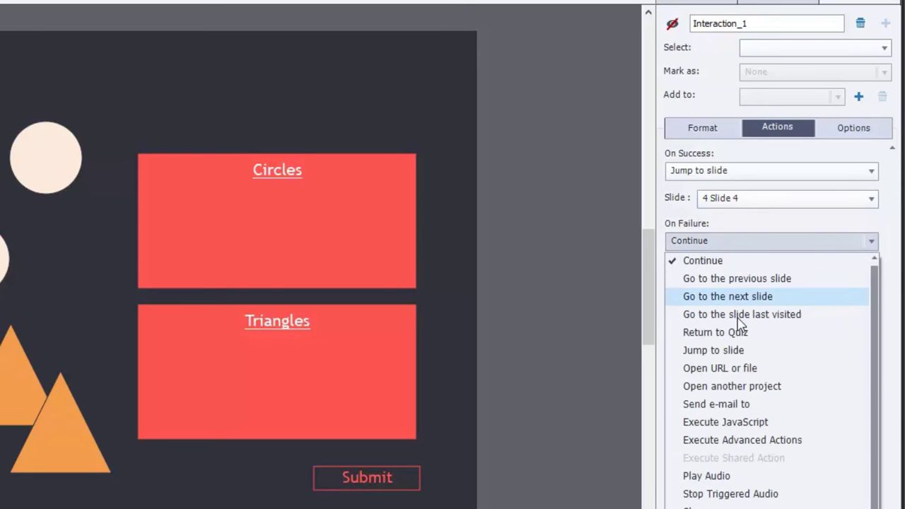
click(713, 350)
click(744, 268)
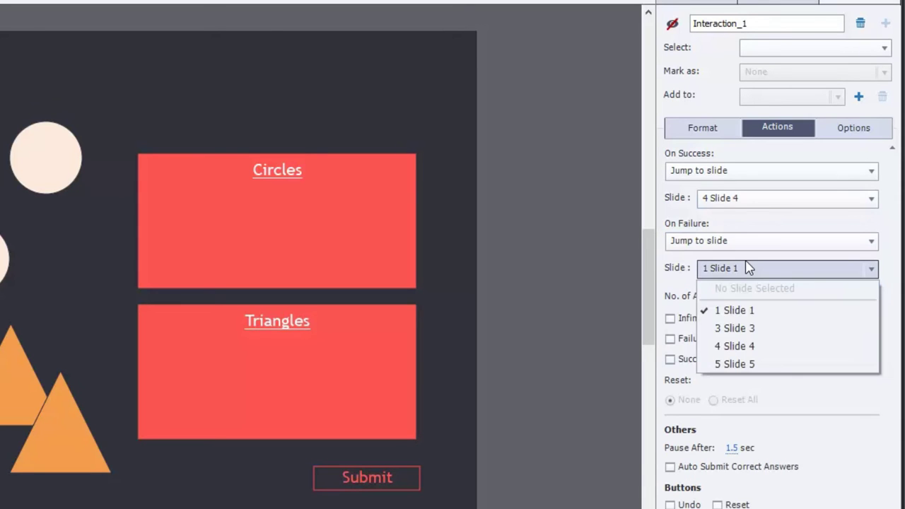
click(759, 328)
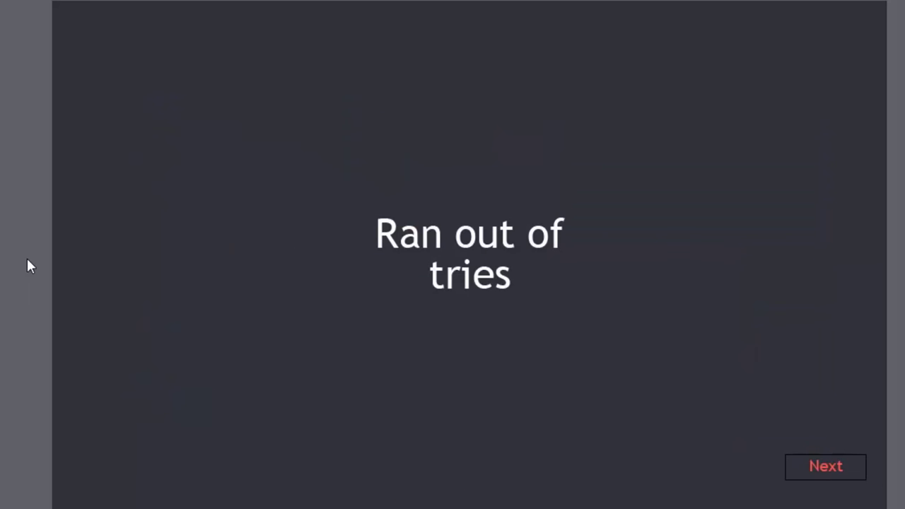
Check the Next button on the "Ran out of tries" slide and the option settings of the drag-and-drop interaction
click(818, 467)
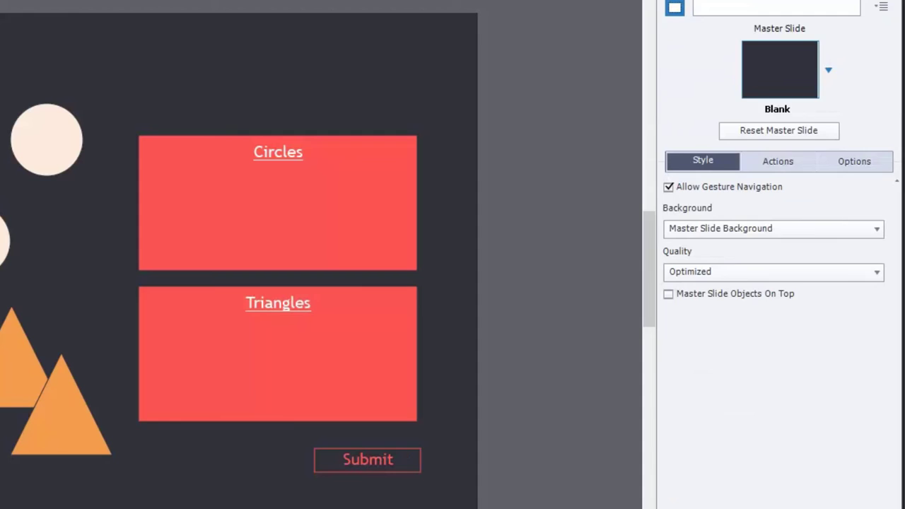
click(857, 4)
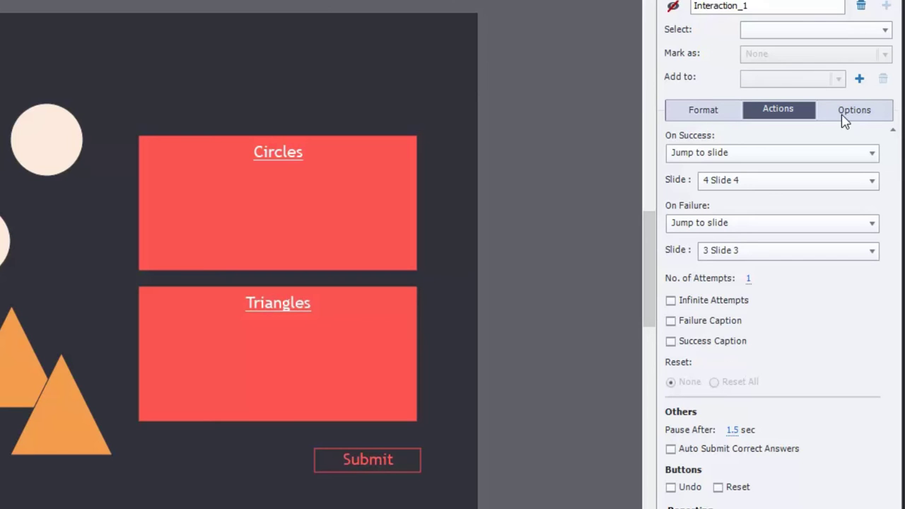
click(864, 115)
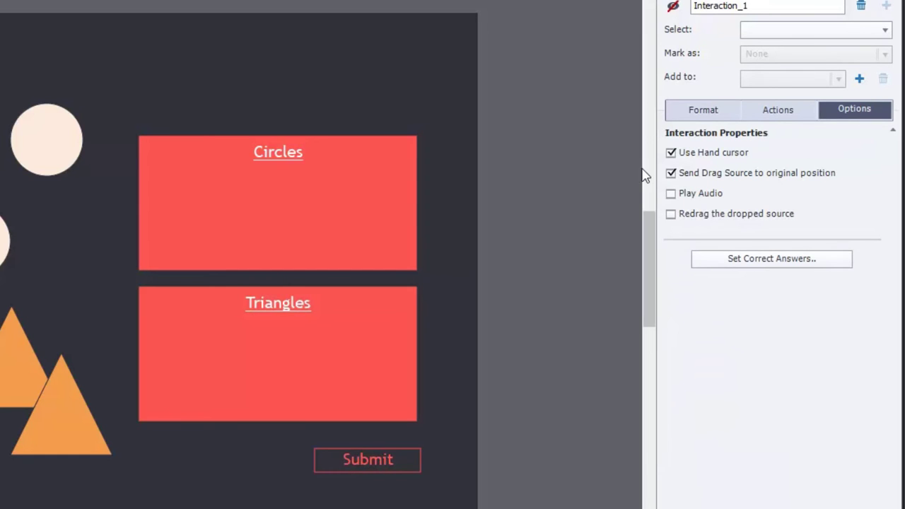
Set the snap size of the Circles drop target to 50%
click(707, 111)
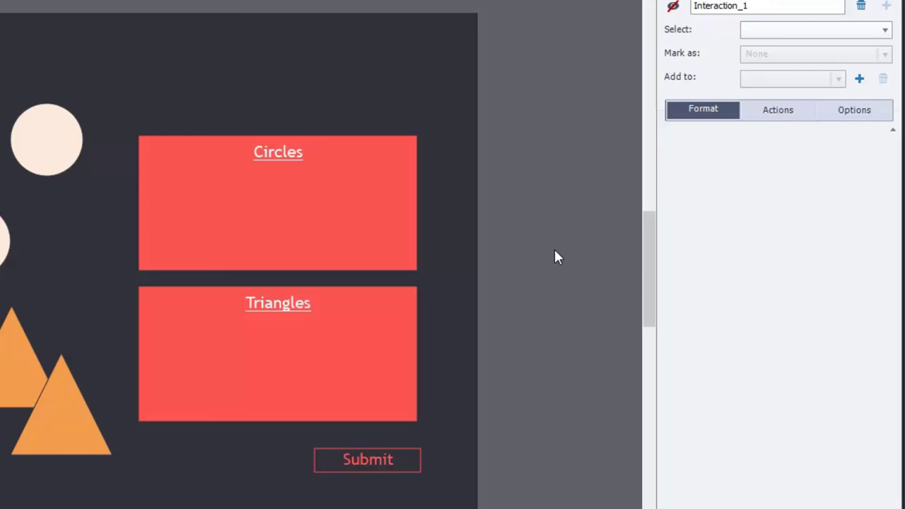
click(366, 252)
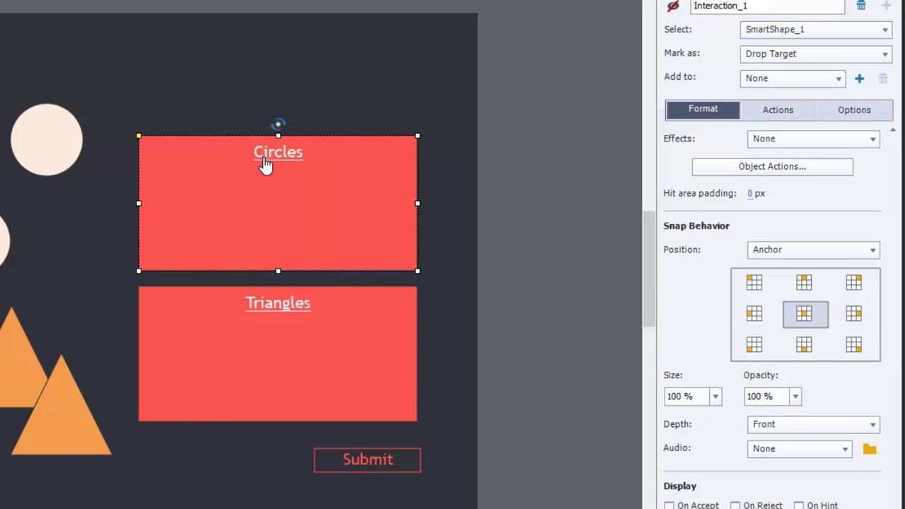
click(694, 398)
double_click(694, 398)
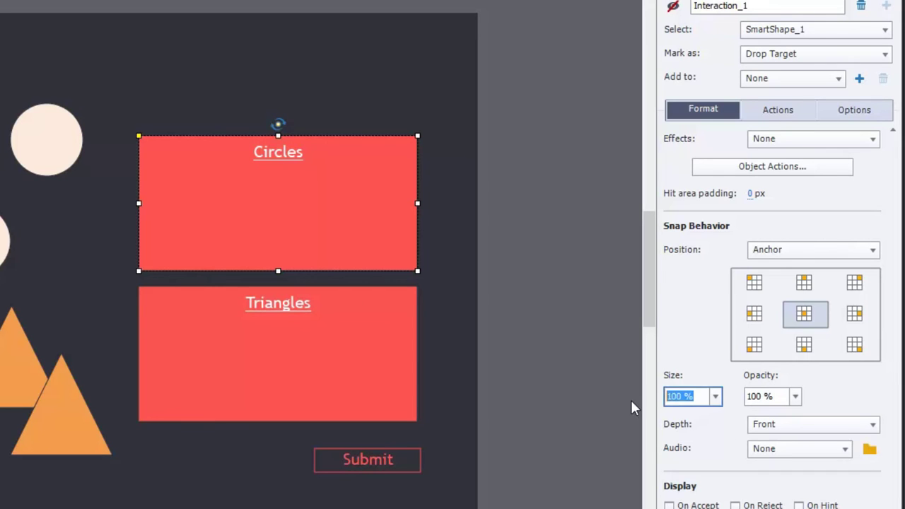
text(50)
click(432, 332)
click(394, 366)
click(446, 282)
drag(446, 282, 458, 427)
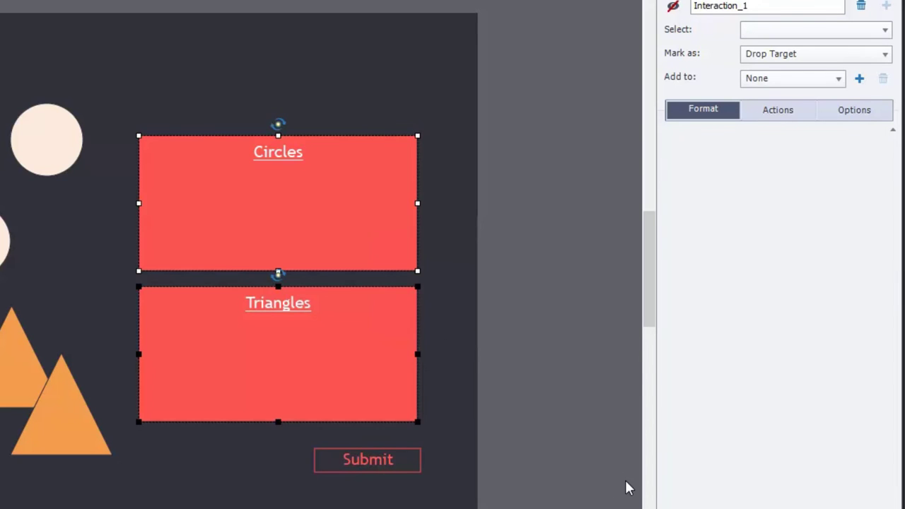
click(580, 388)
Set the snap size of the Triangles drop target to 50%
click(336, 305)
click(688, 393)
double_click(687, 394)
text(50)
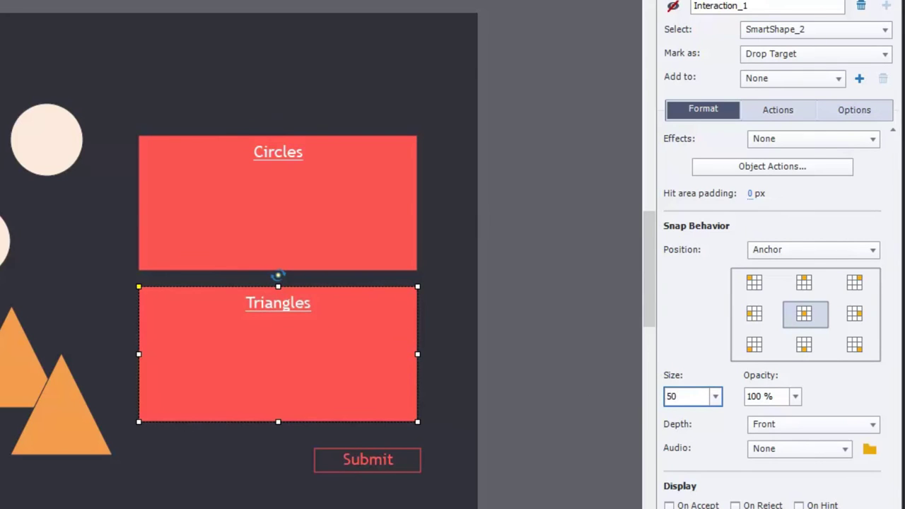
Change the snap position of both the Circles and Triangles drop targets to Tile
click(370, 176)
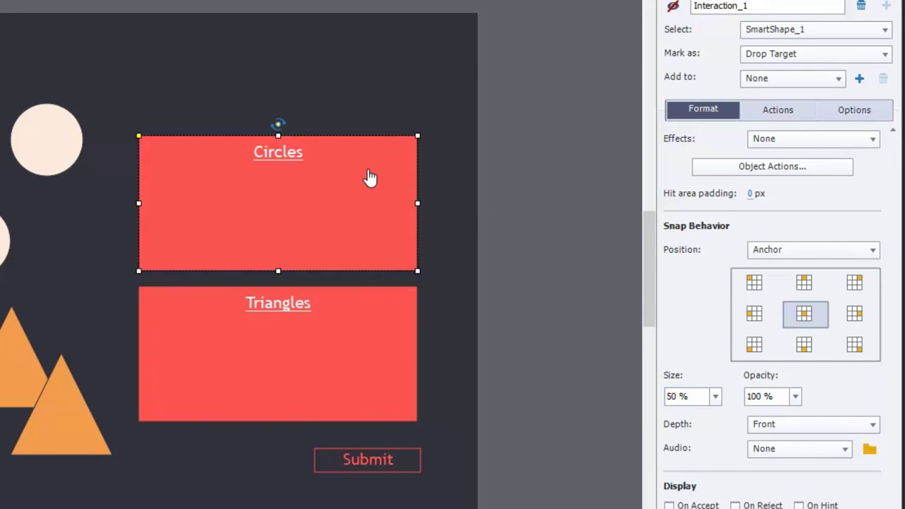
click(854, 253)
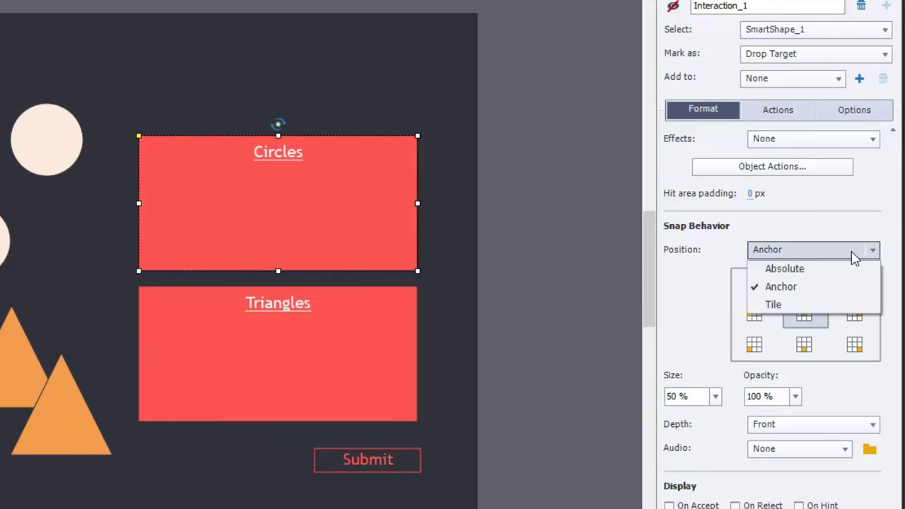
click(790, 305)
click(382, 363)
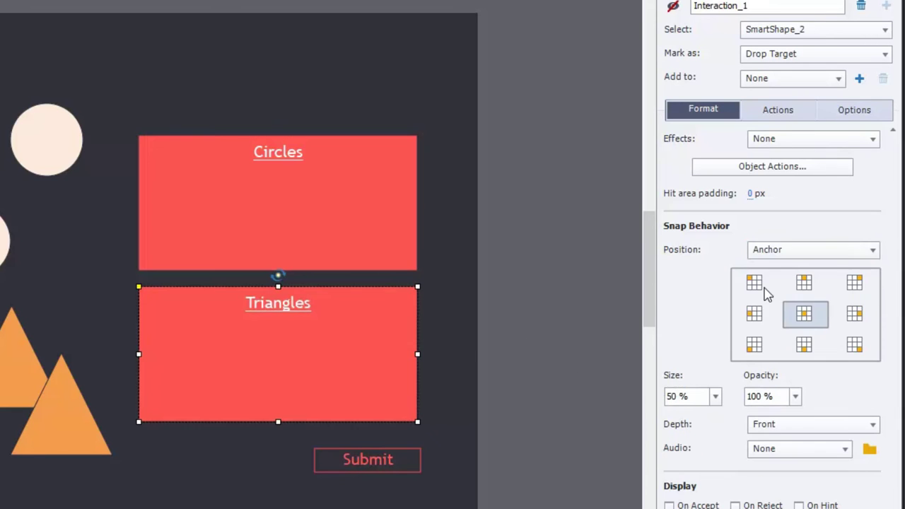
click(805, 253)
click(790, 304)
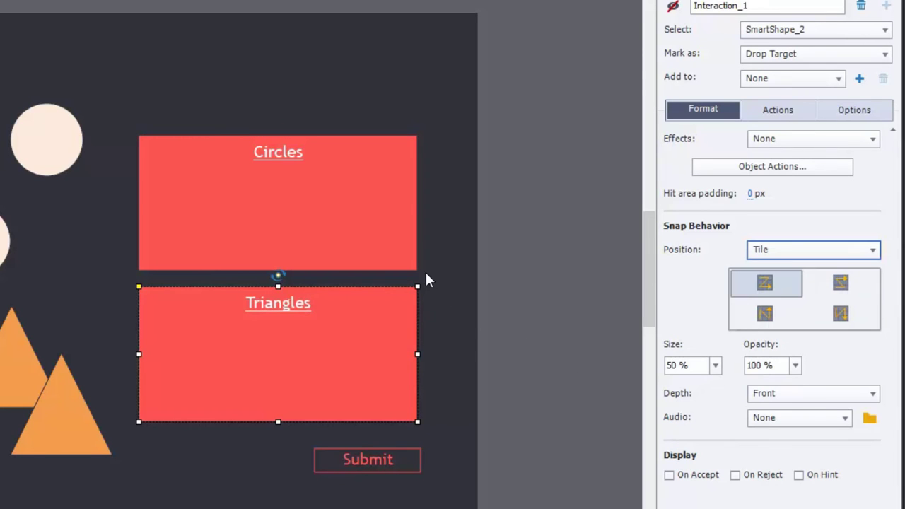
Apply the second tile arrangement to both the Circles and Triangles drop targets
click(376, 220)
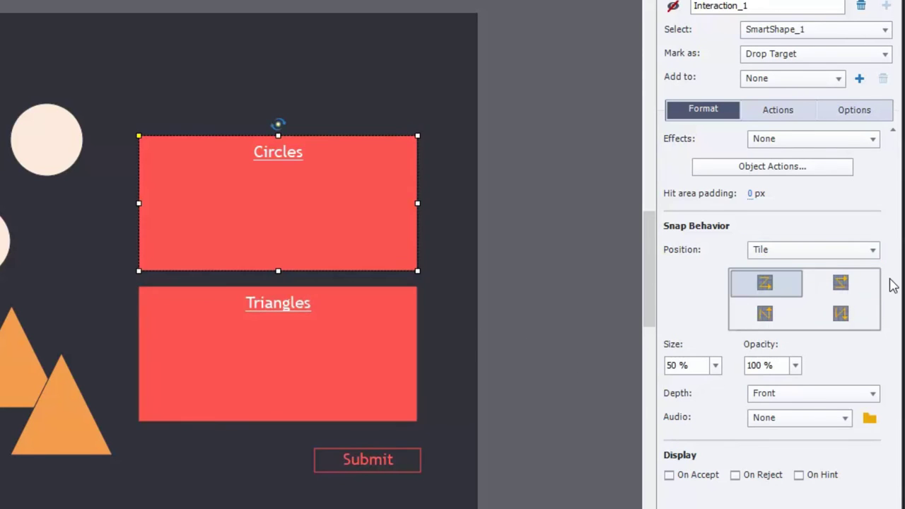
click(841, 284)
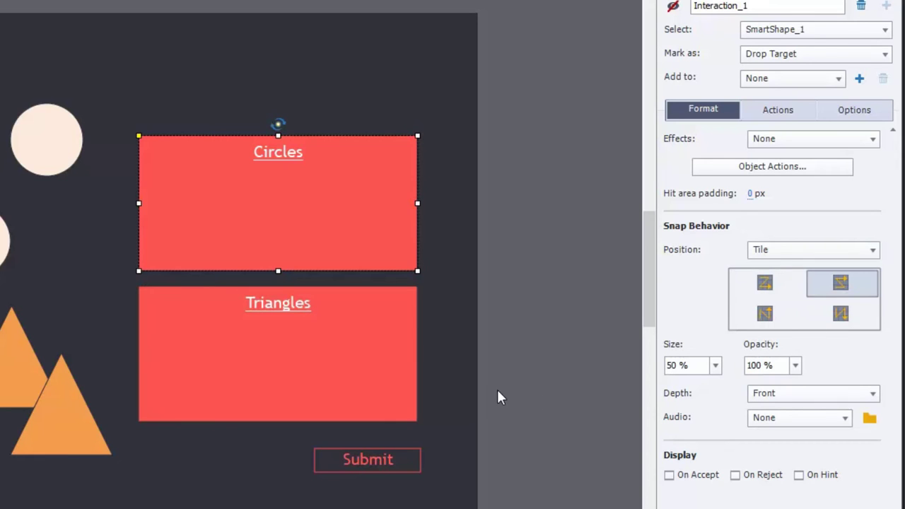
click(339, 372)
click(841, 283)
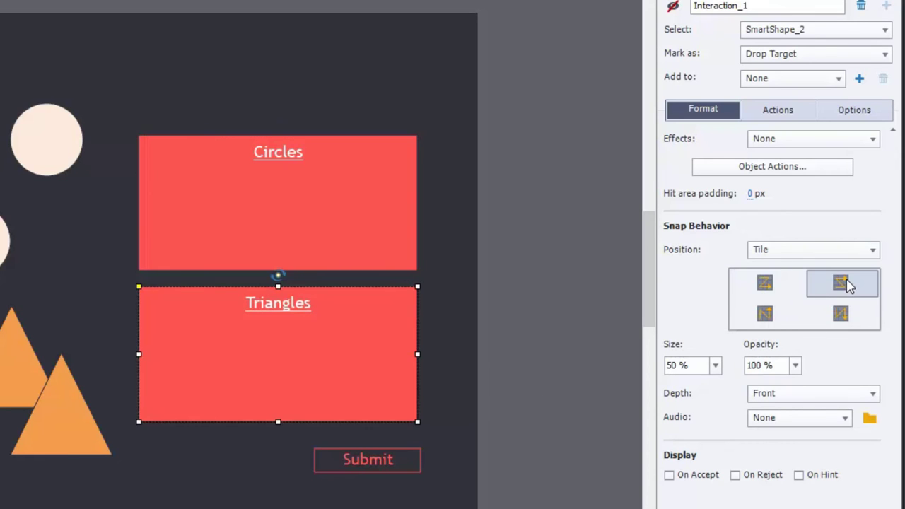
click(493, 389)
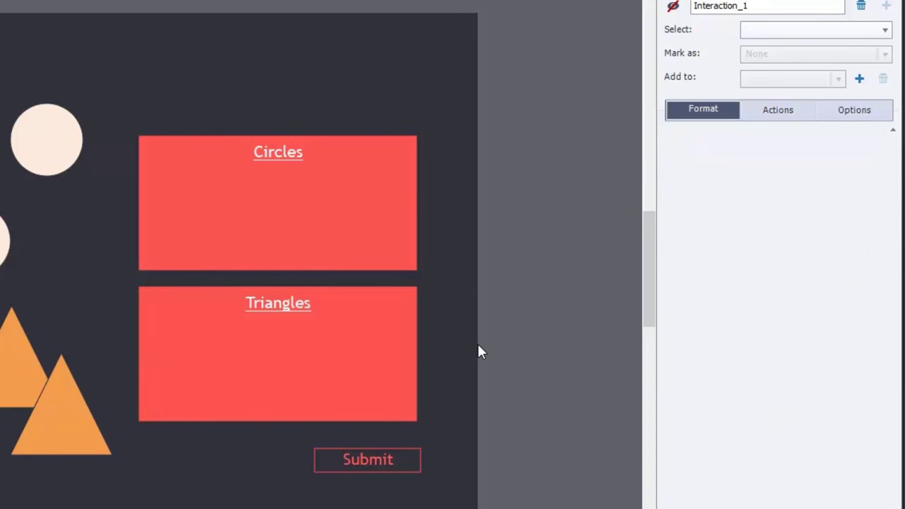
For the Circles drop target, turn off Accept All, set the accepted count to 11 and On Accept to Replace
click(348, 197)
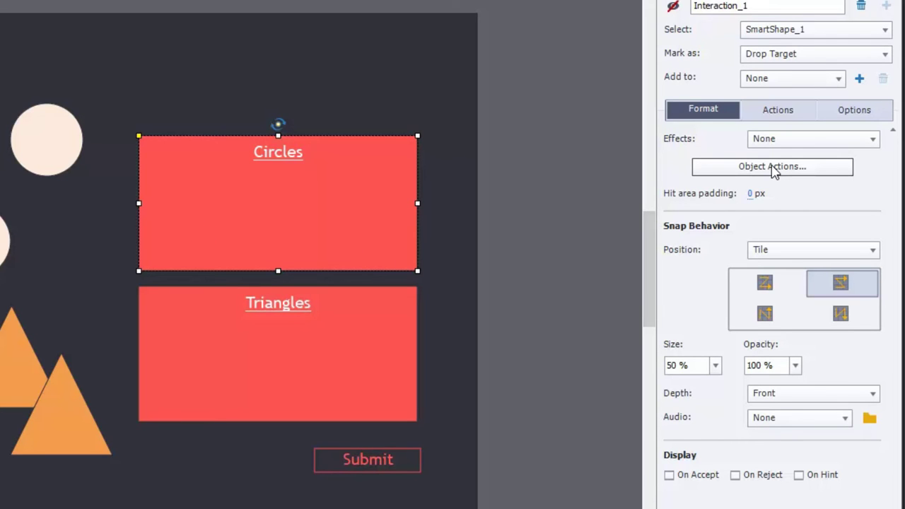
click(775, 170)
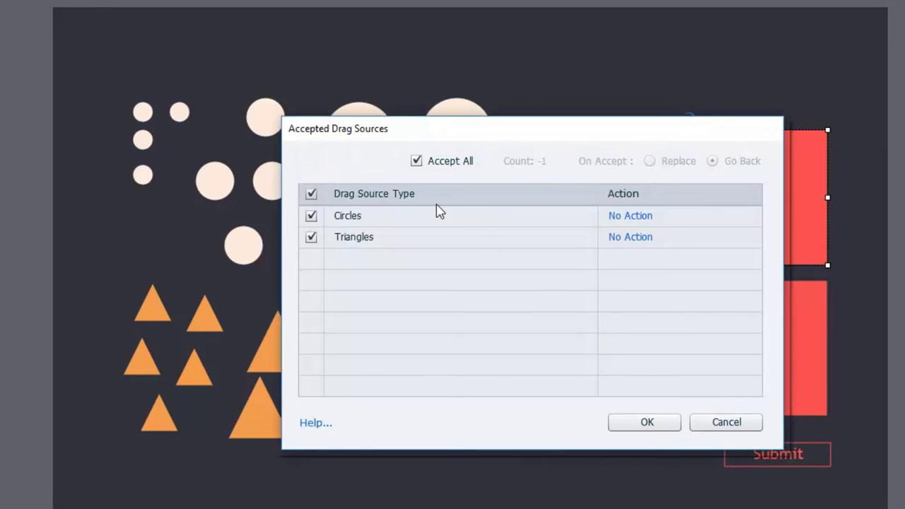
click(416, 162)
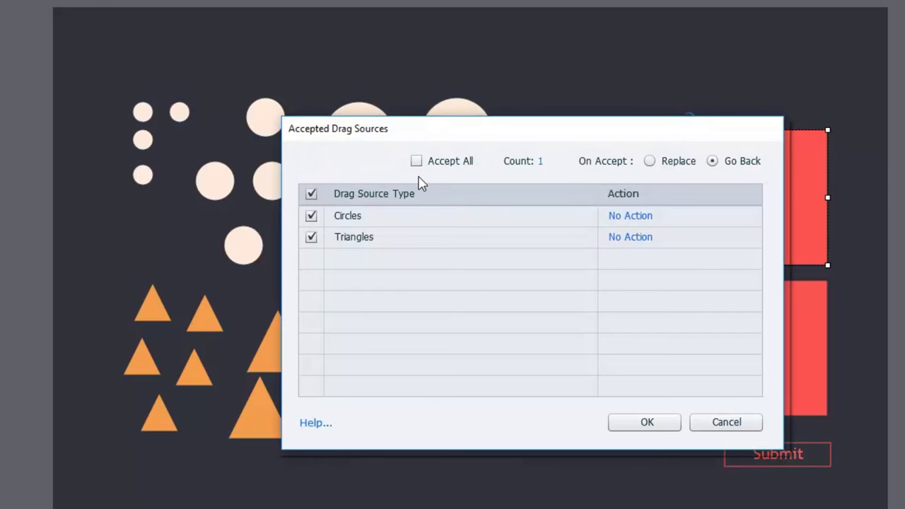
click(546, 162)
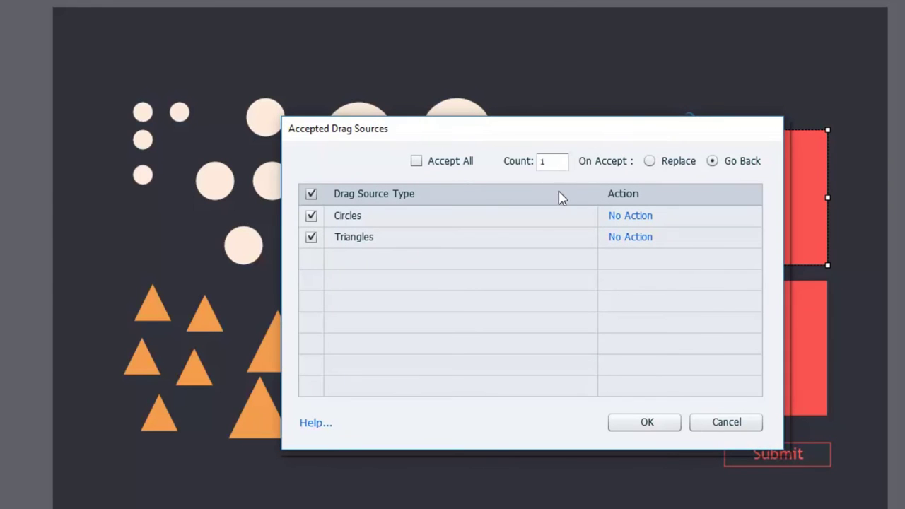
double_click(558, 163)
text(11)
click(651, 162)
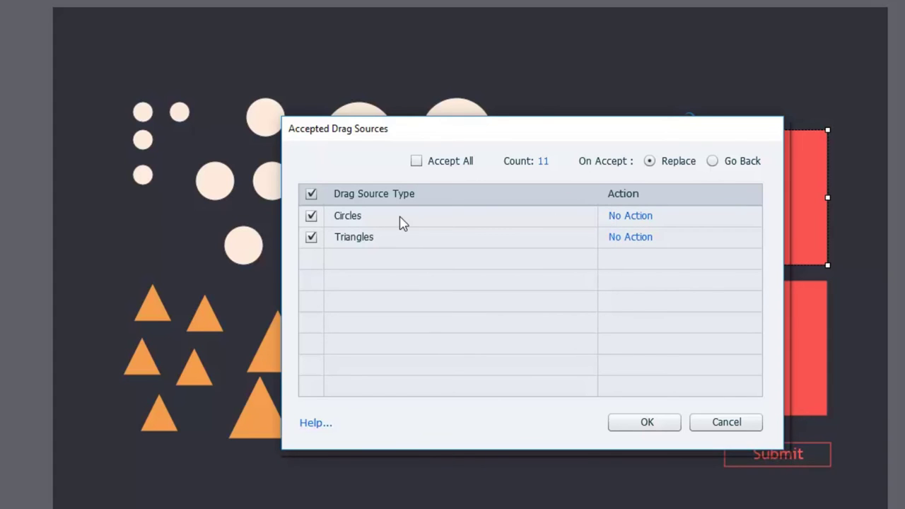
Set the Triangles source's on-drop action to Execute Advanced Actions and start a new advanced action of type Conditional actions
click(637, 243)
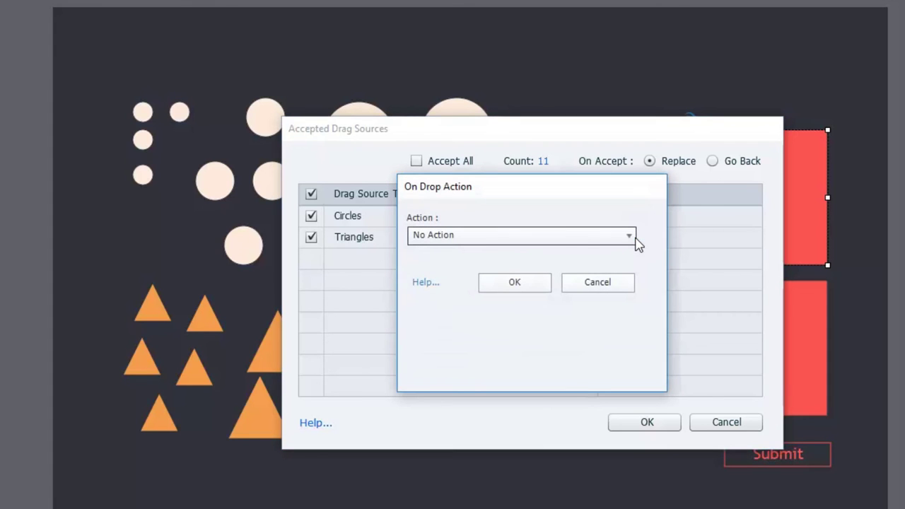
click(560, 242)
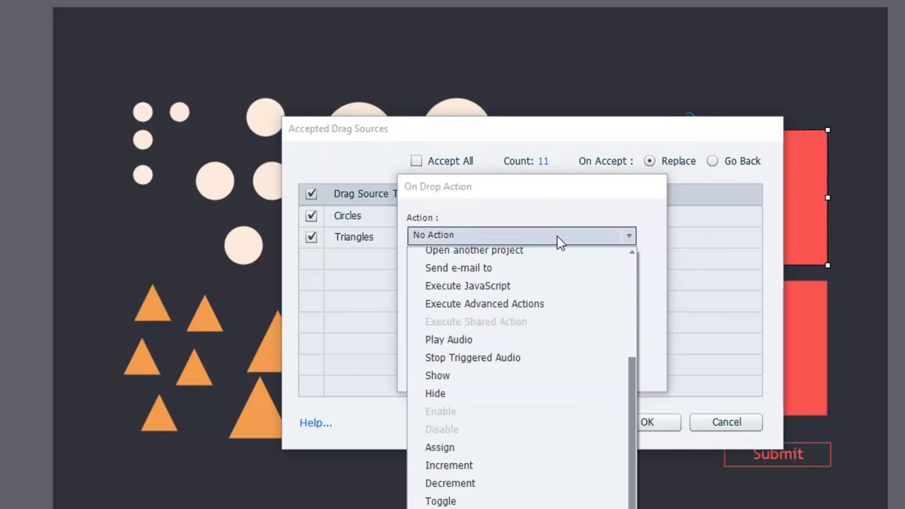
click(512, 306)
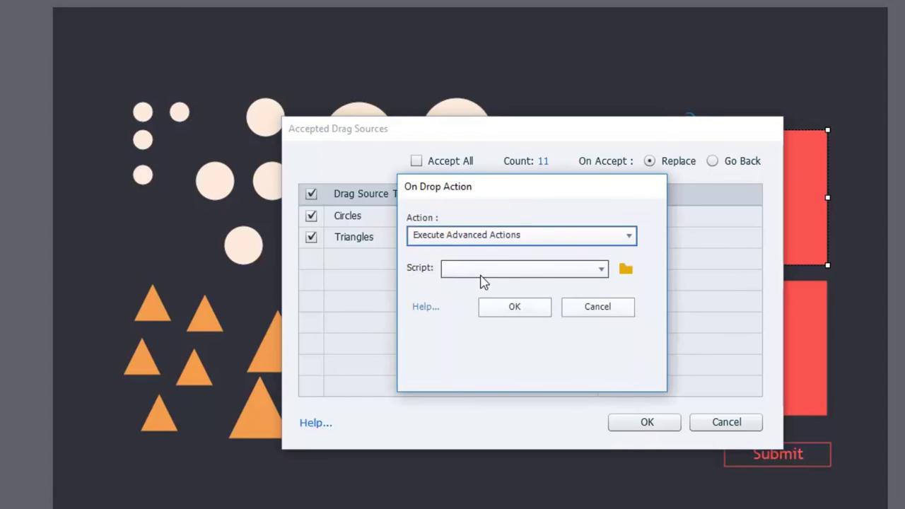
click(627, 270)
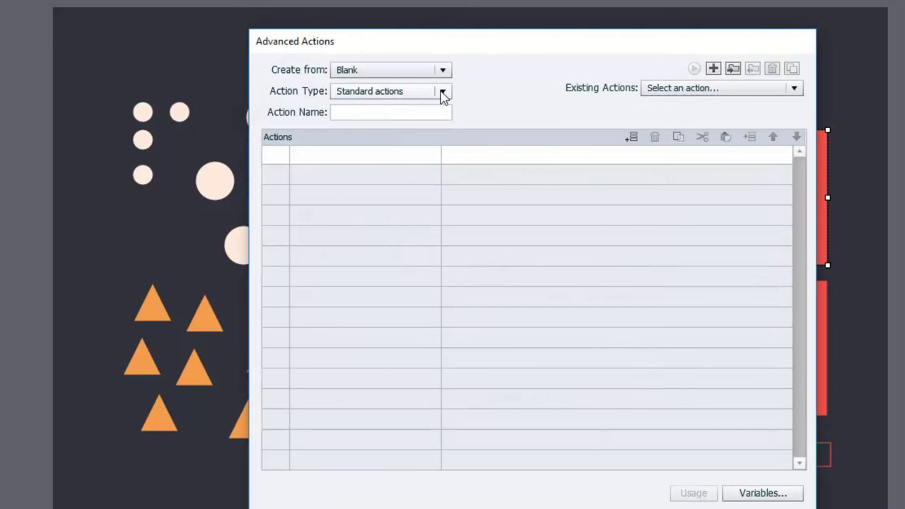
click(443, 92)
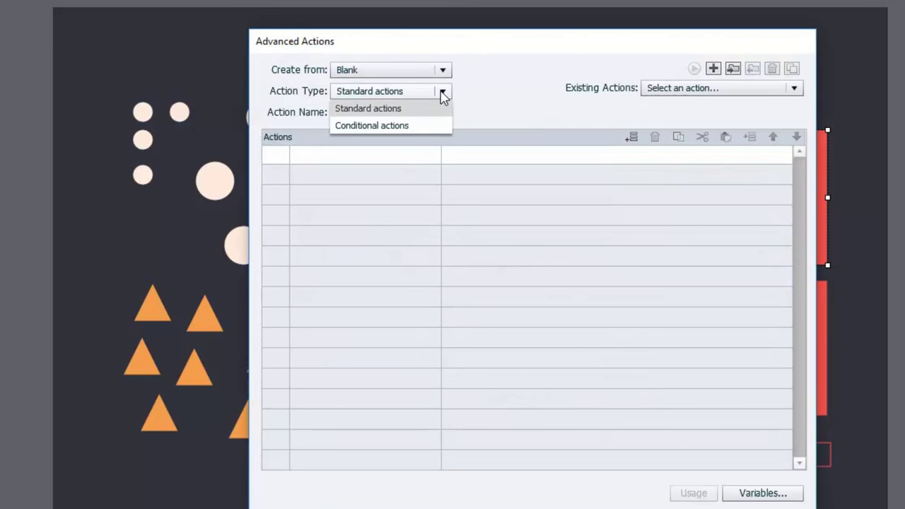
click(424, 126)
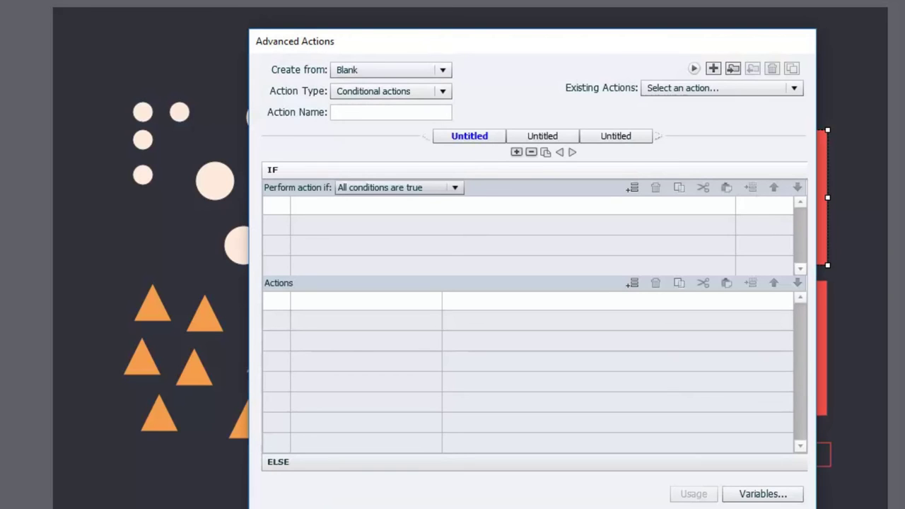
Create a user variable named var_wrong_attempts with a value of 0
click(767, 495)
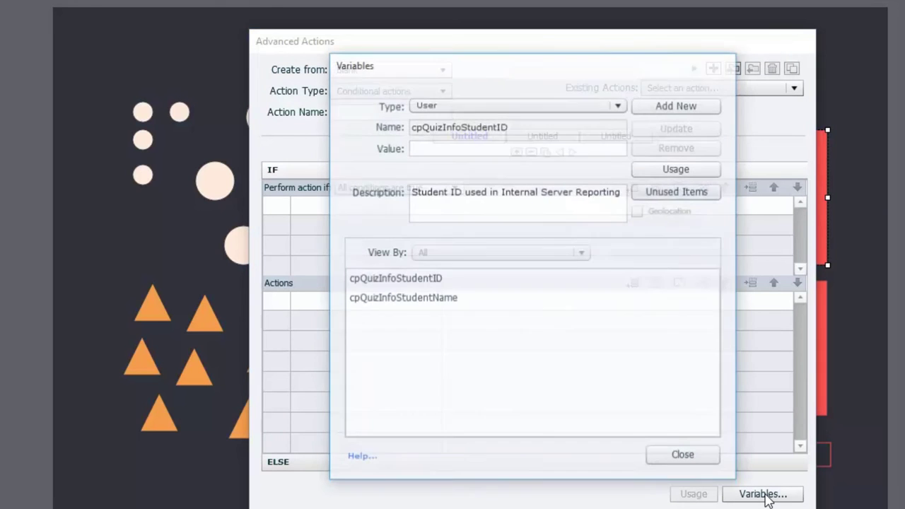
click(685, 105)
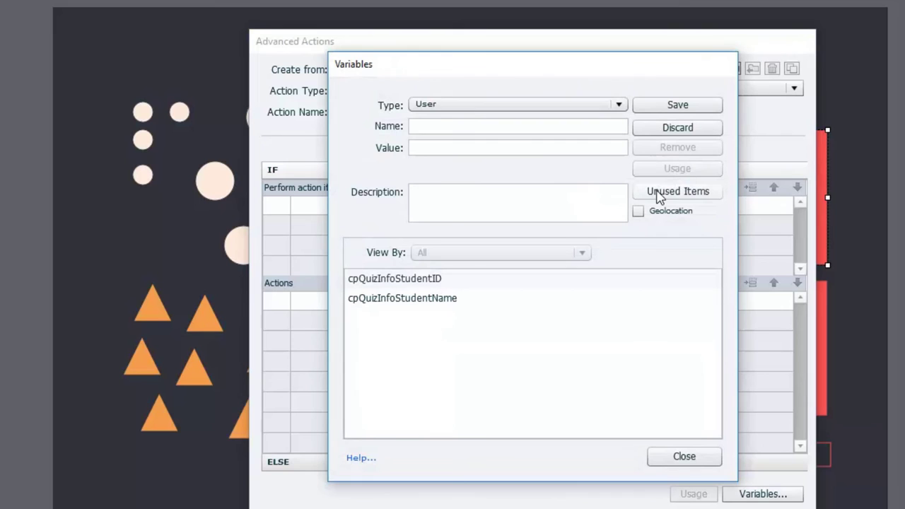
text(var_)
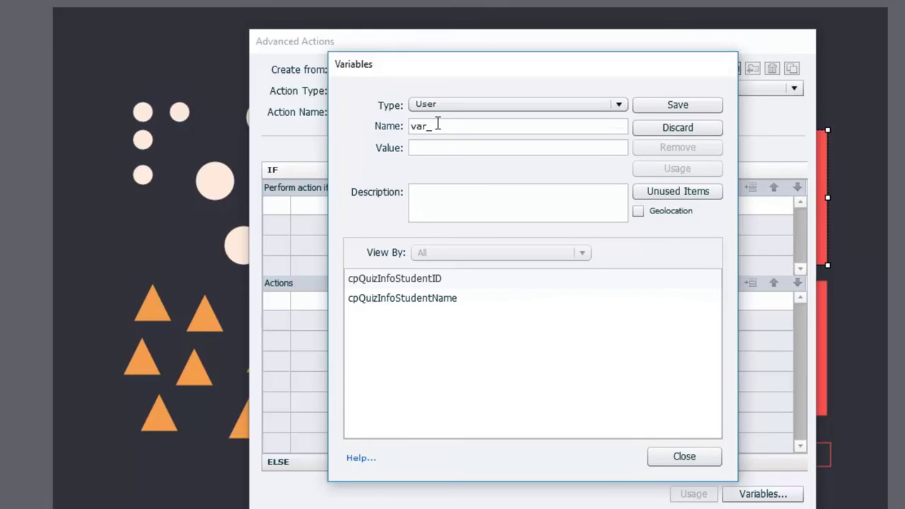
text(wrong_attempts)
click(442, 152)
text(0)
click(679, 106)
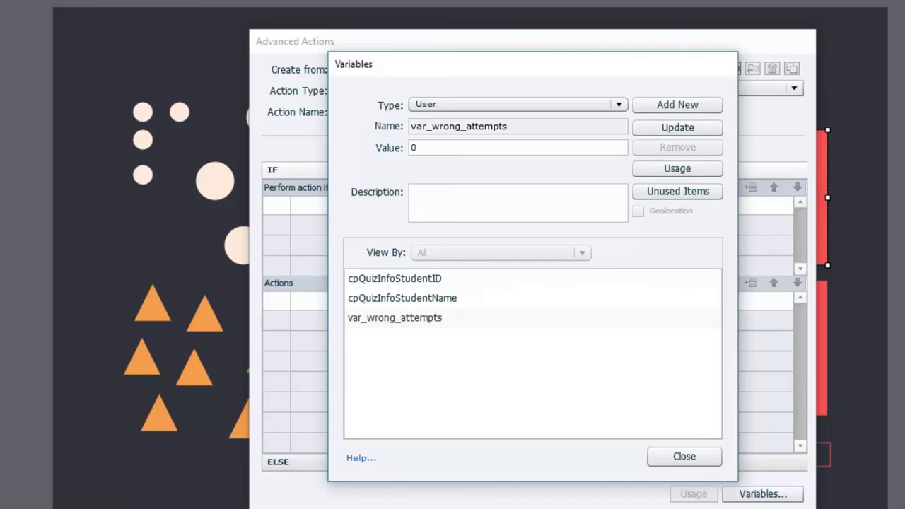
click(685, 457)
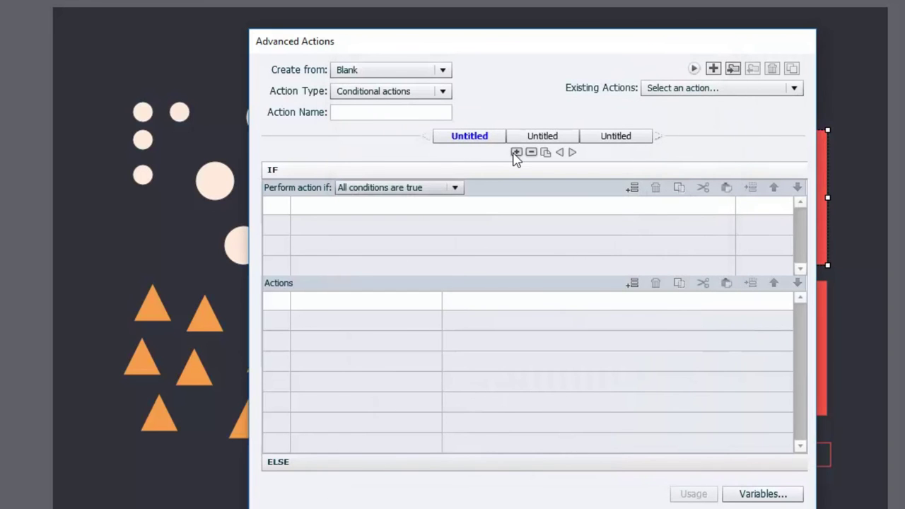
Name the action increment_wrong_answers and set its IF condition to var_wrong_attempts greater or equal to the literal 9
click(395, 111)
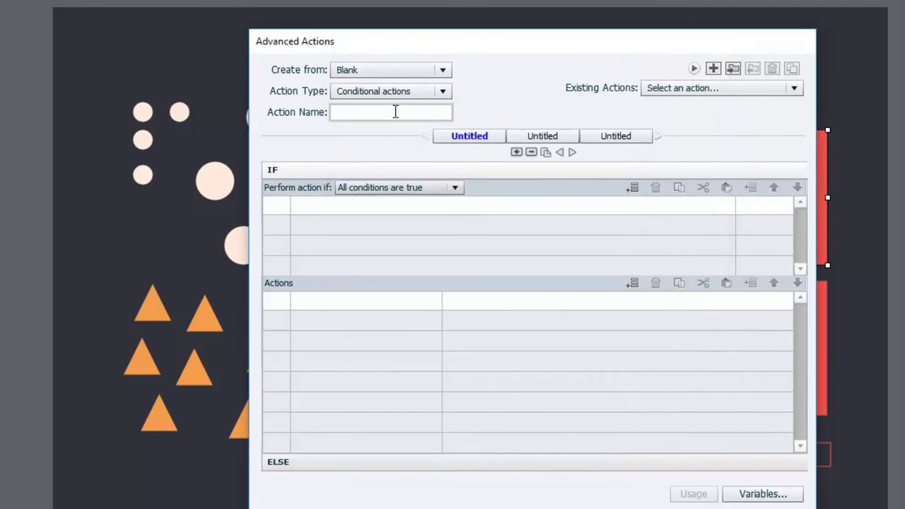
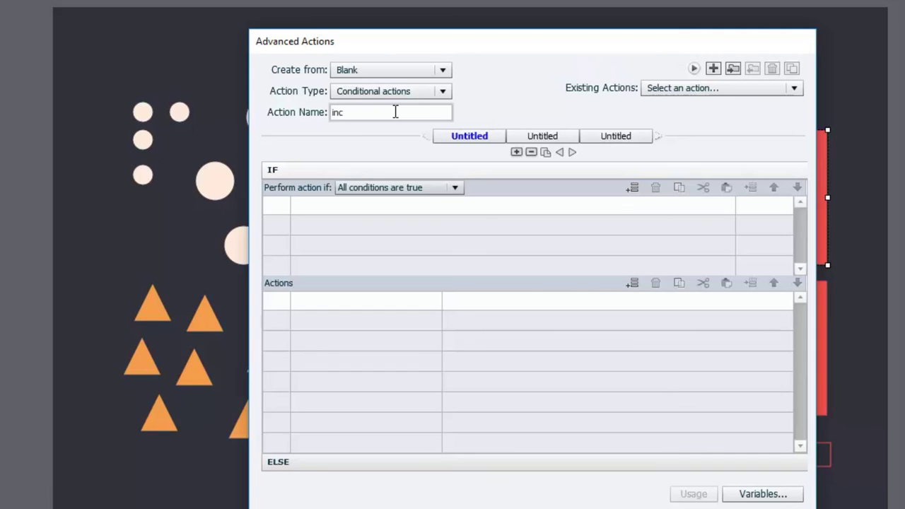
text(_wrong_answers)
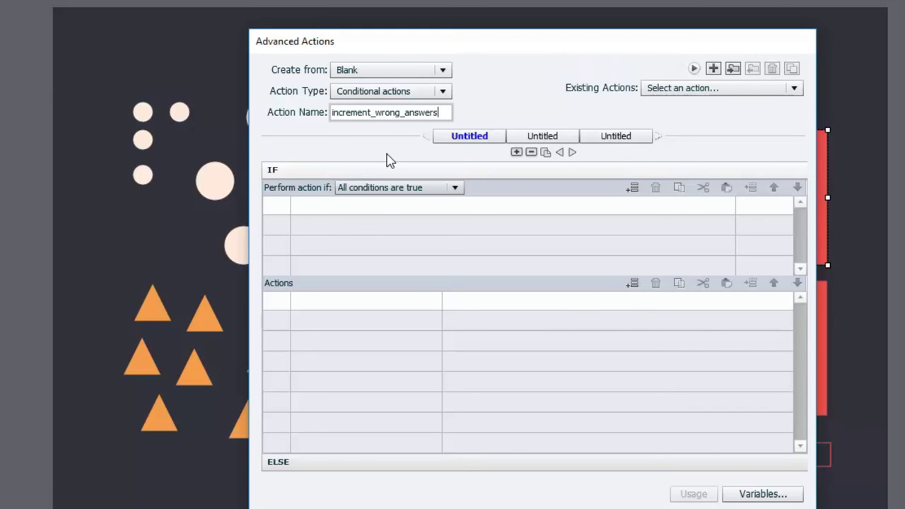
click(327, 206)
click(331, 205)
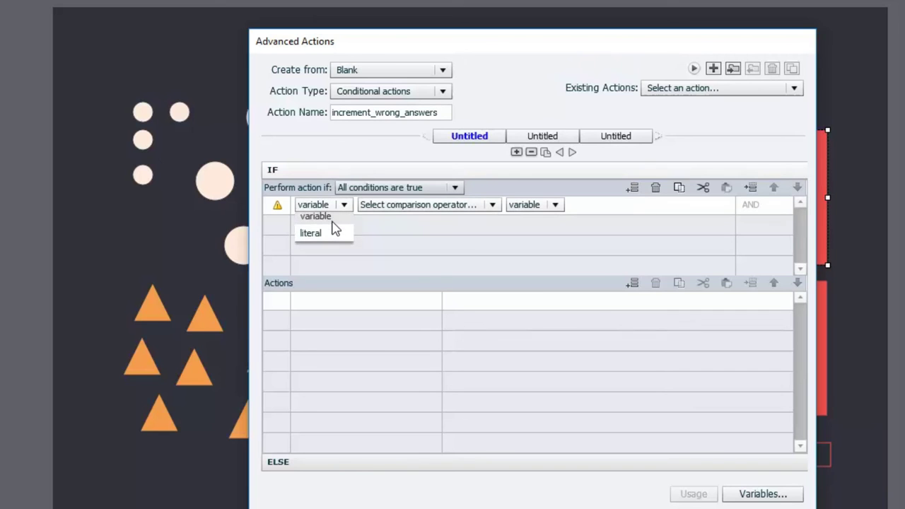
click(334, 224)
text(var)
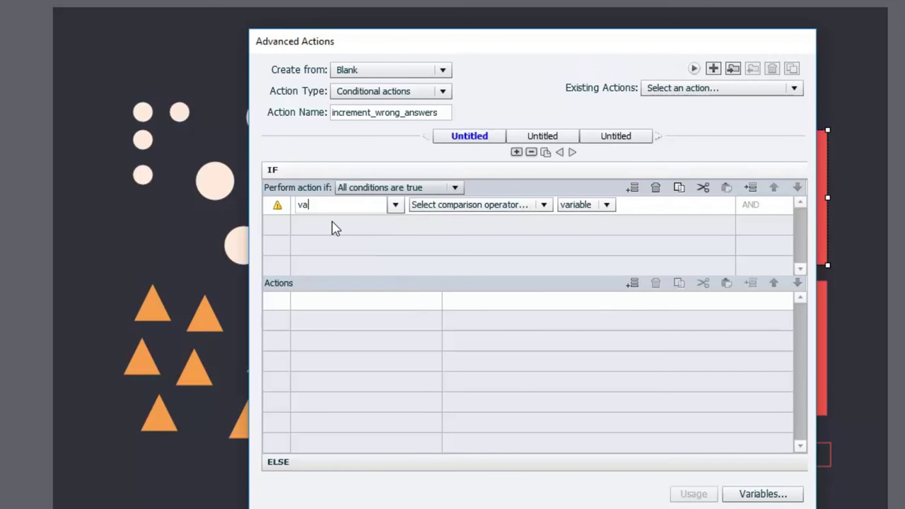
click(335, 223)
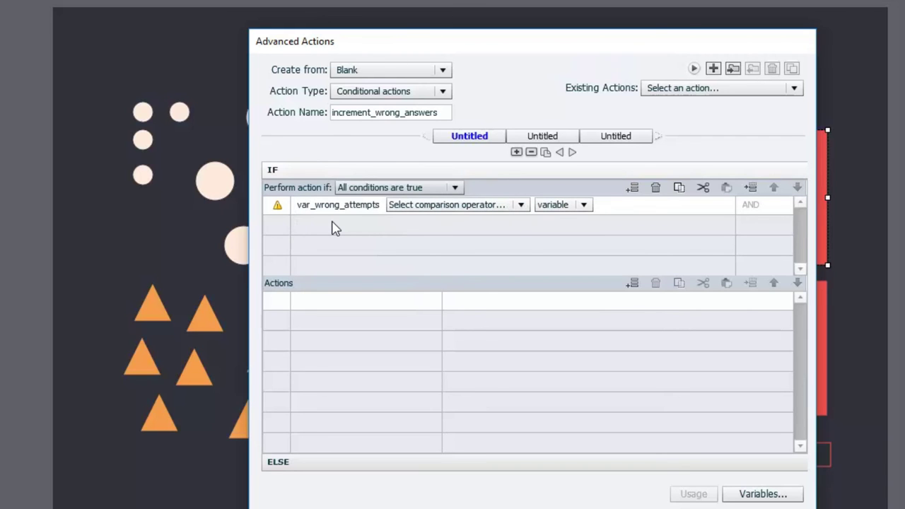
click(451, 209)
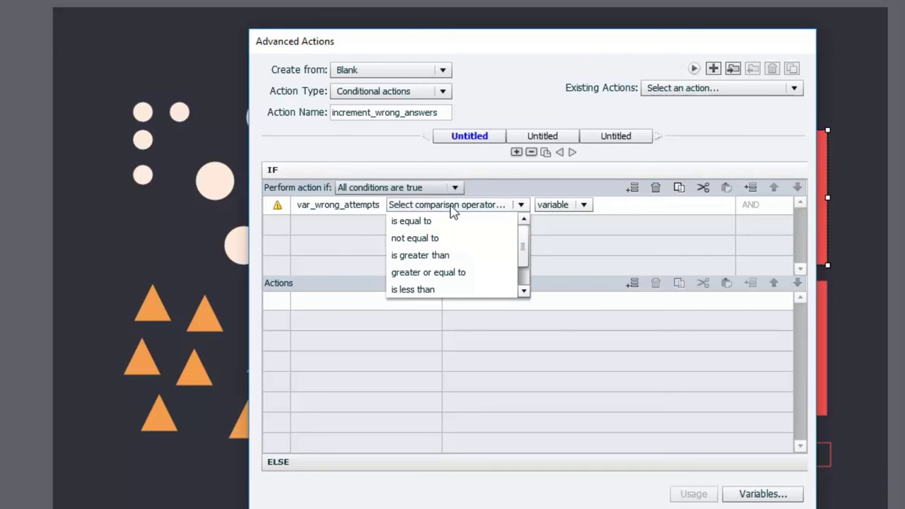
click(440, 277)
click(517, 208)
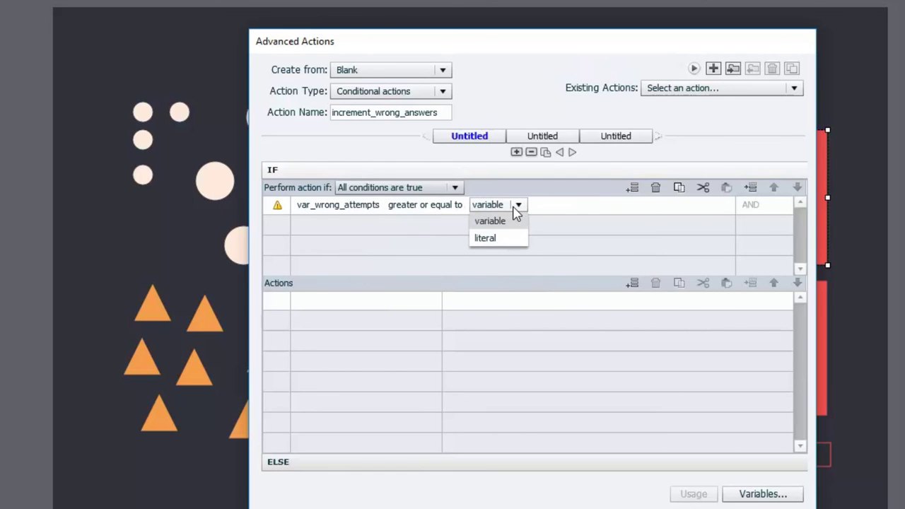
click(500, 241)
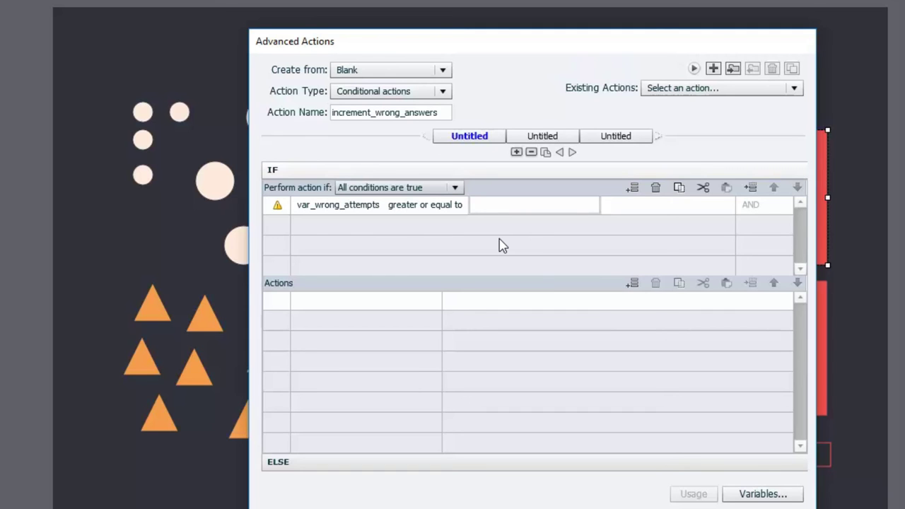
text(9)
Add a Jump to Slide action to the IF branch, targeting 3 Slide 3
click(319, 305)
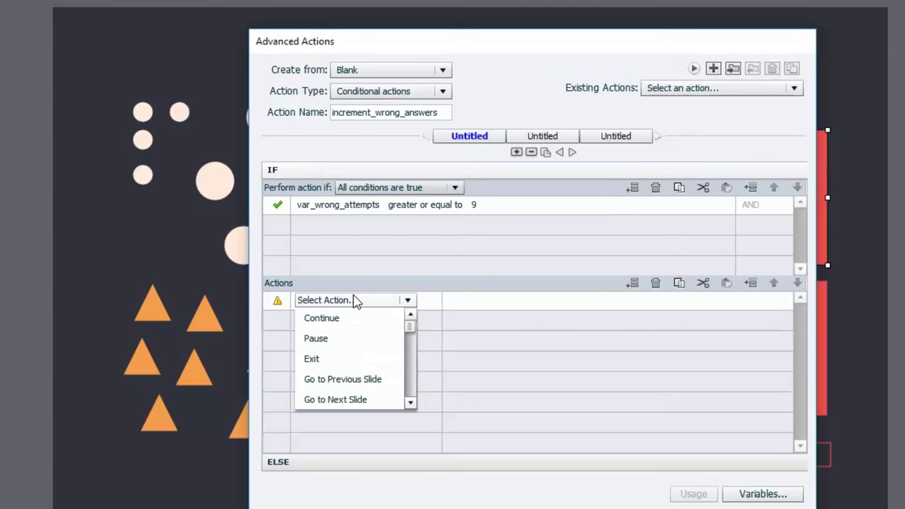
key(j)
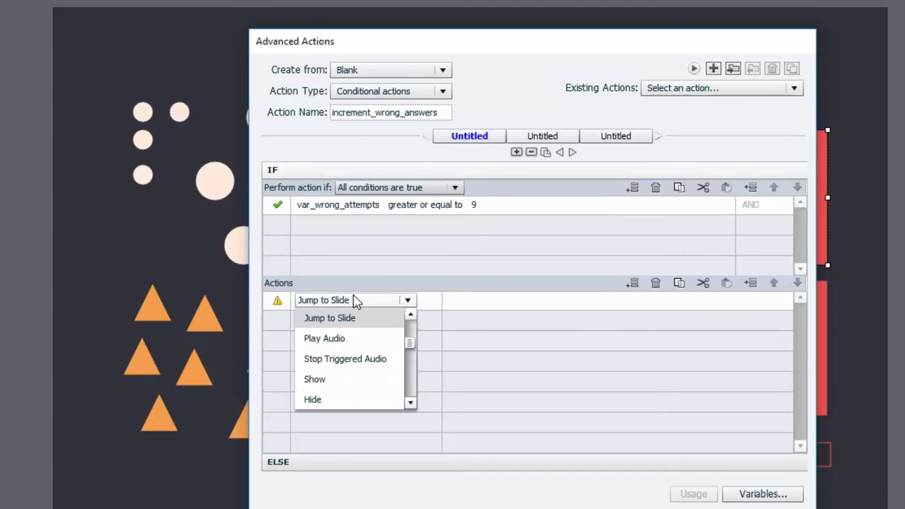
click(366, 317)
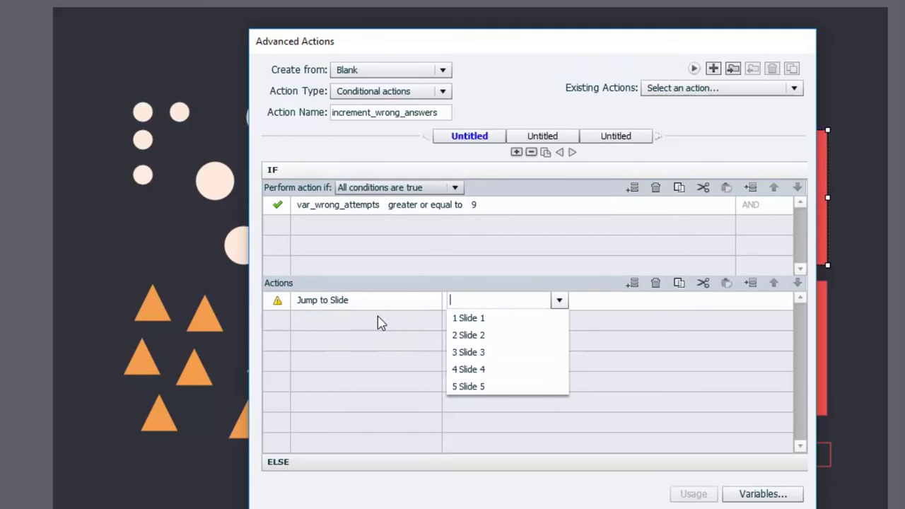
click(480, 353)
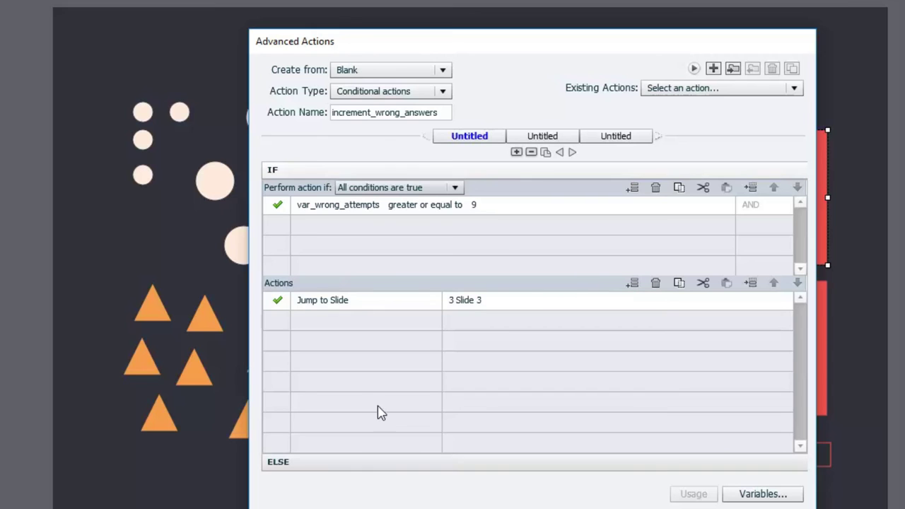
In the ELSE branch, add an Increment action that raises var_wrong_attempts by 1
click(369, 470)
click(327, 222)
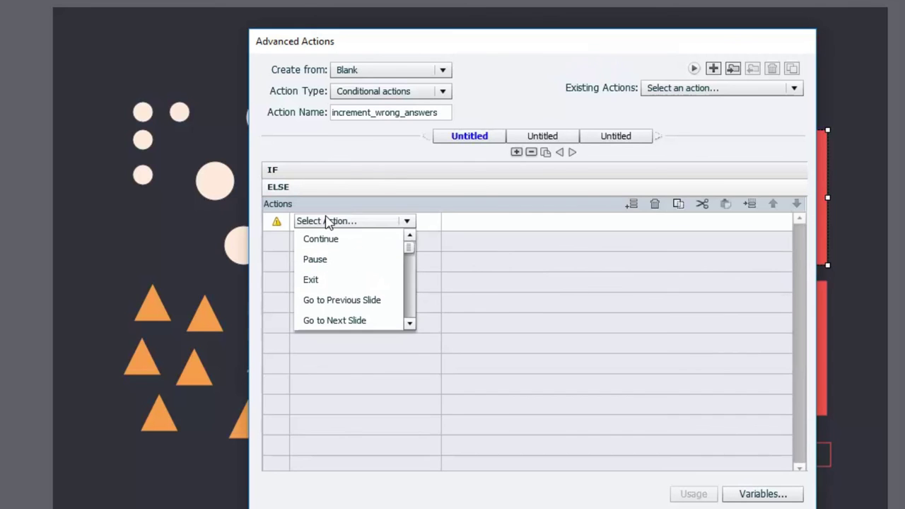
key(i)
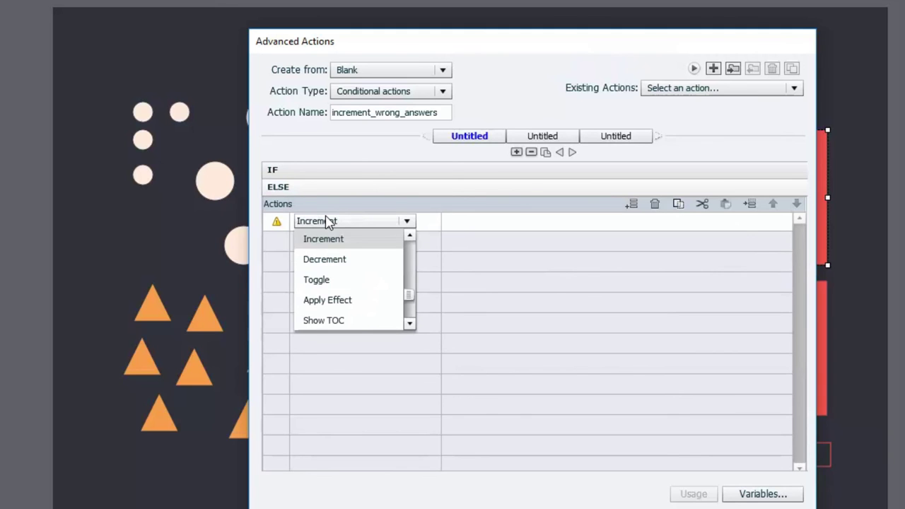
key(Return)
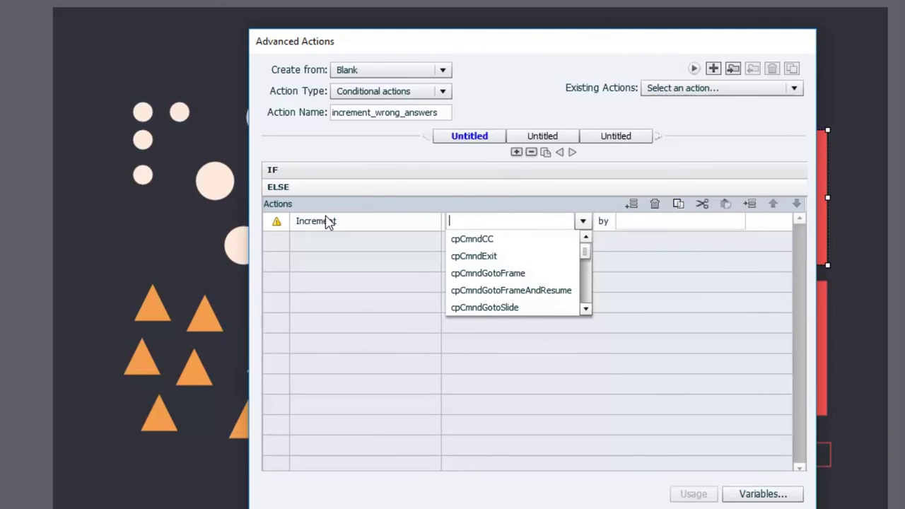
text(va)
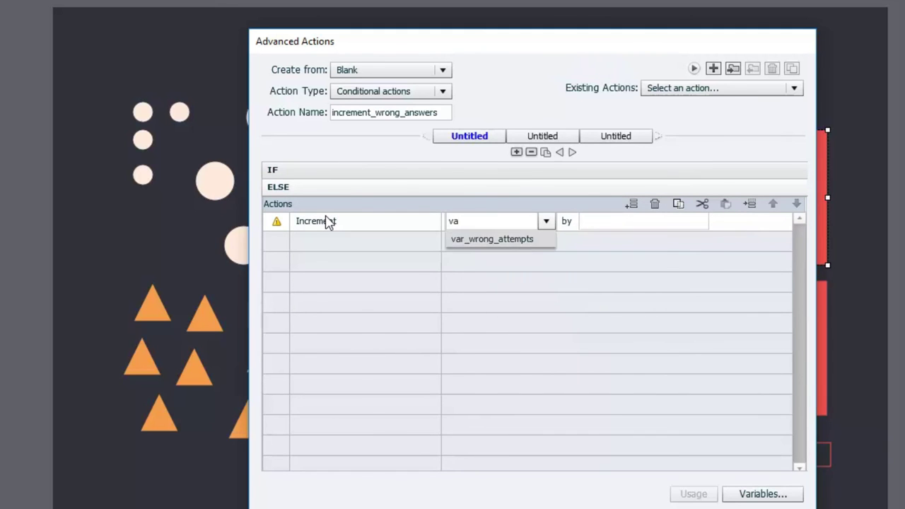
key(Down)
key(Return)
text(1)
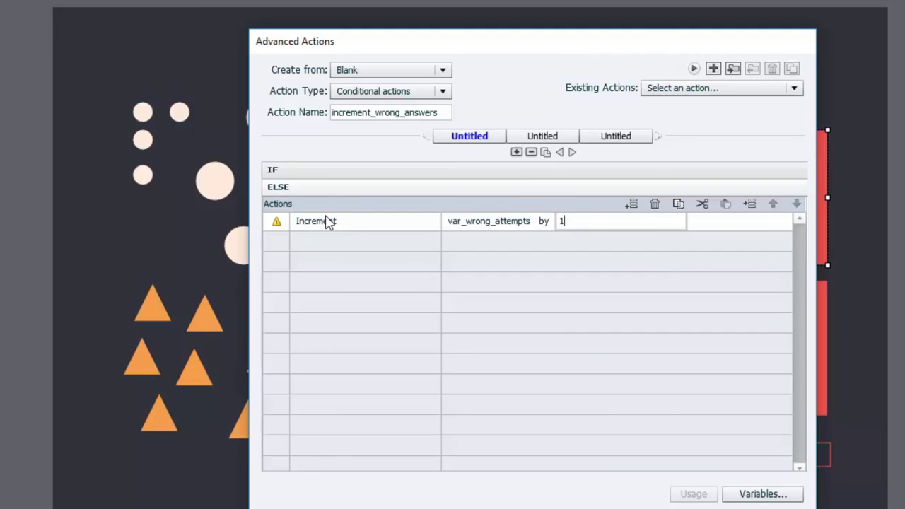
key(Return)
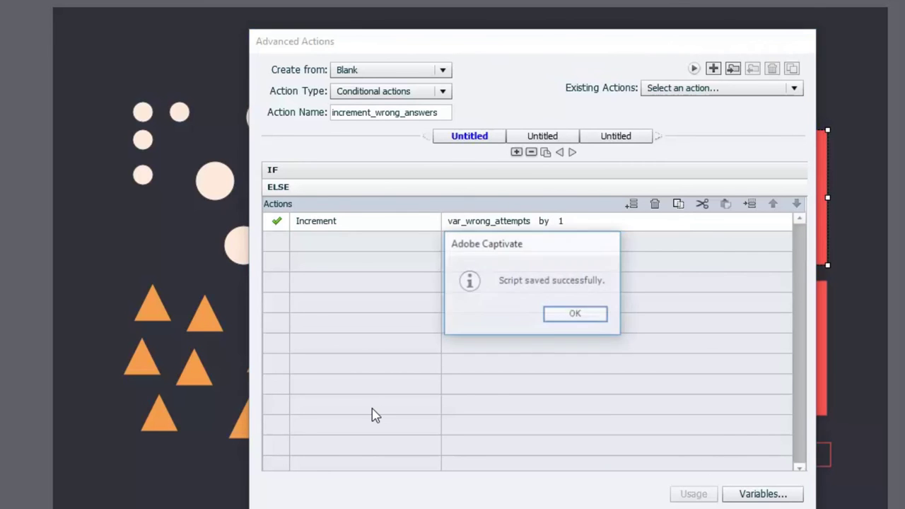
Finish saving the script and apply increment_wrong_answers as the Triangles source's on-drop action for the Circles target
click(589, 320)
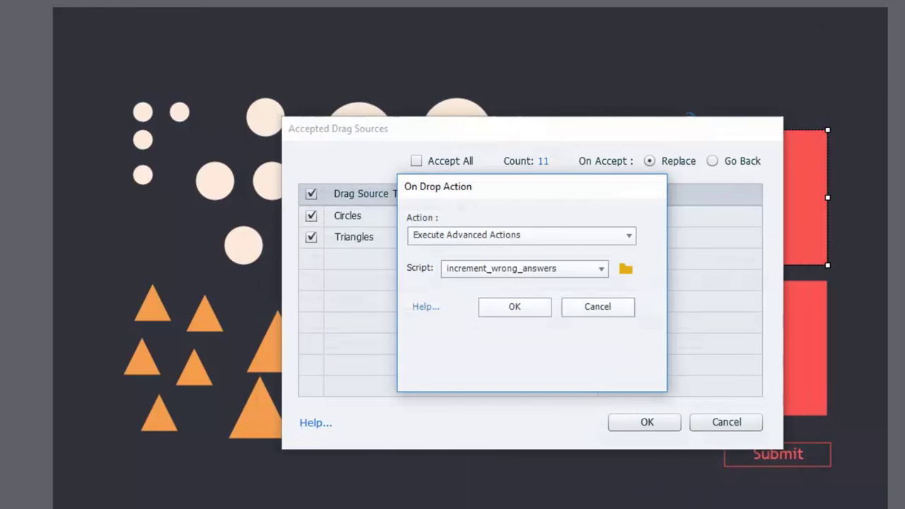
click(515, 308)
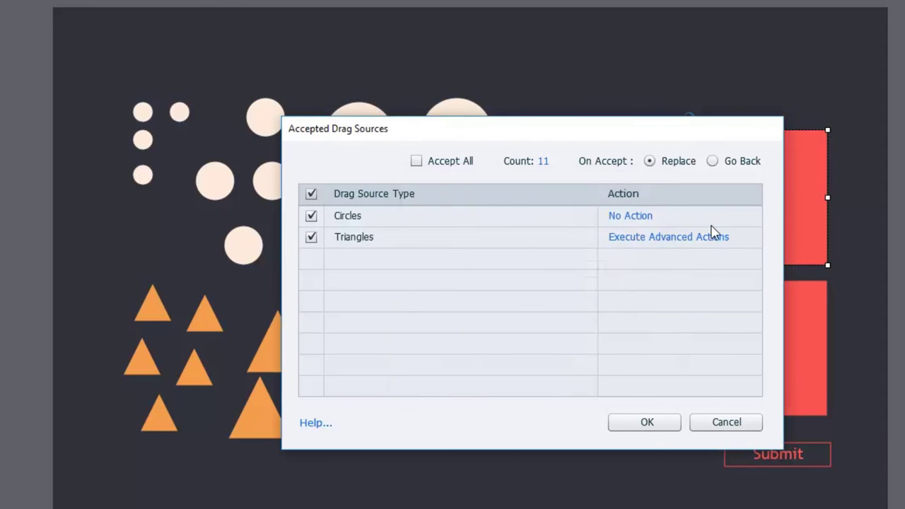
click(647, 422)
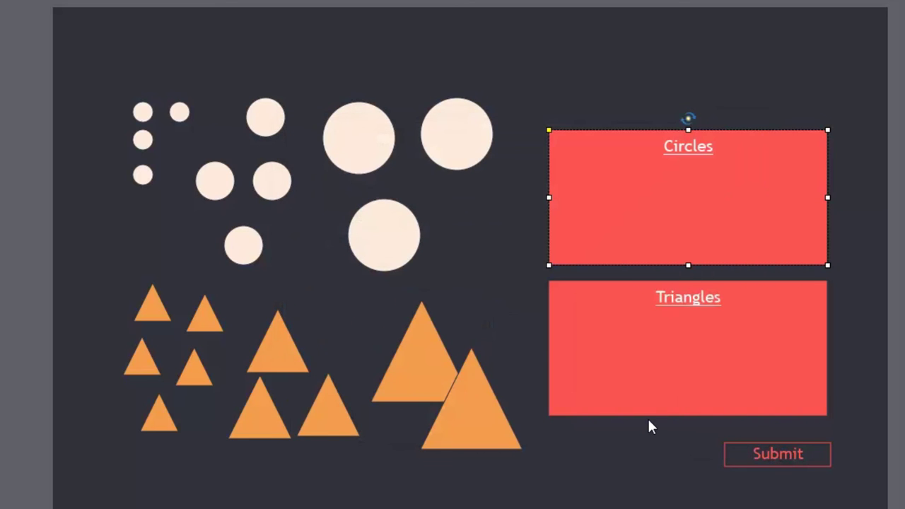
For the Triangles drop target, turn off Accept All, set the accepted count to 11 and On Accept to Replace
click(754, 361)
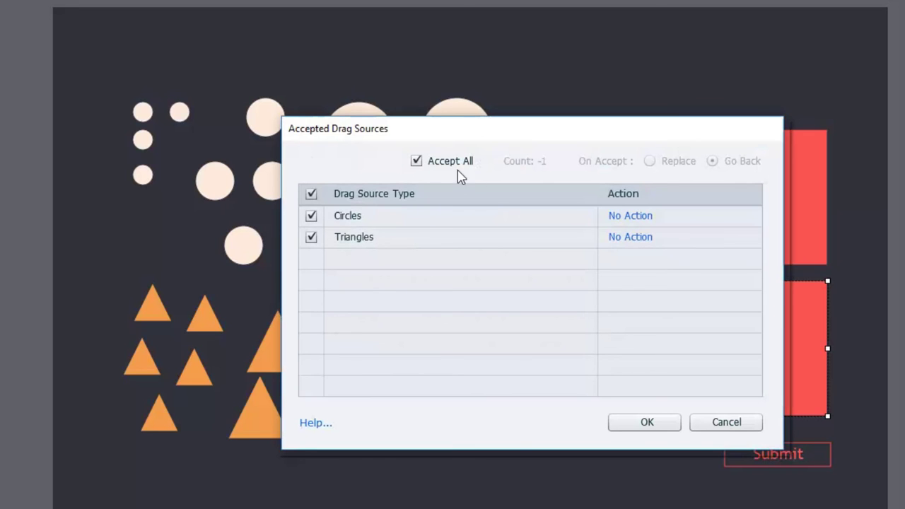
click(418, 162)
click(542, 163)
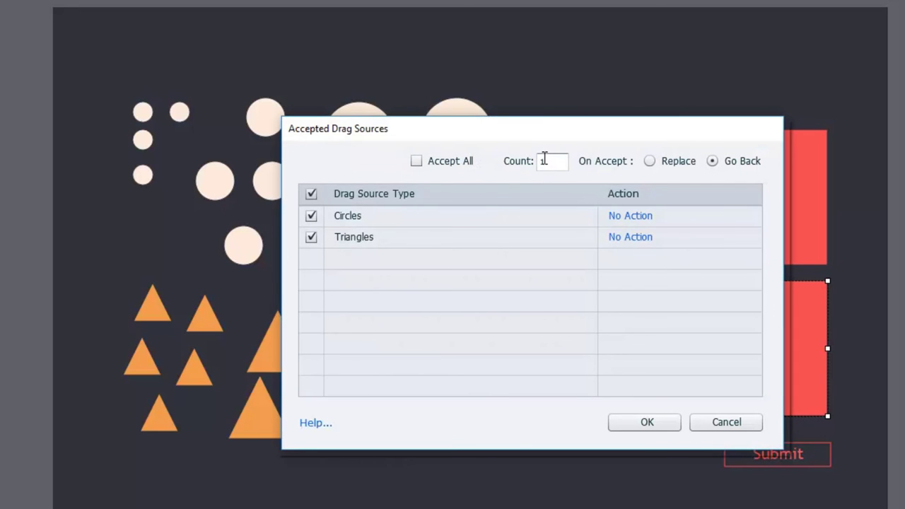
text(1)
click(649, 161)
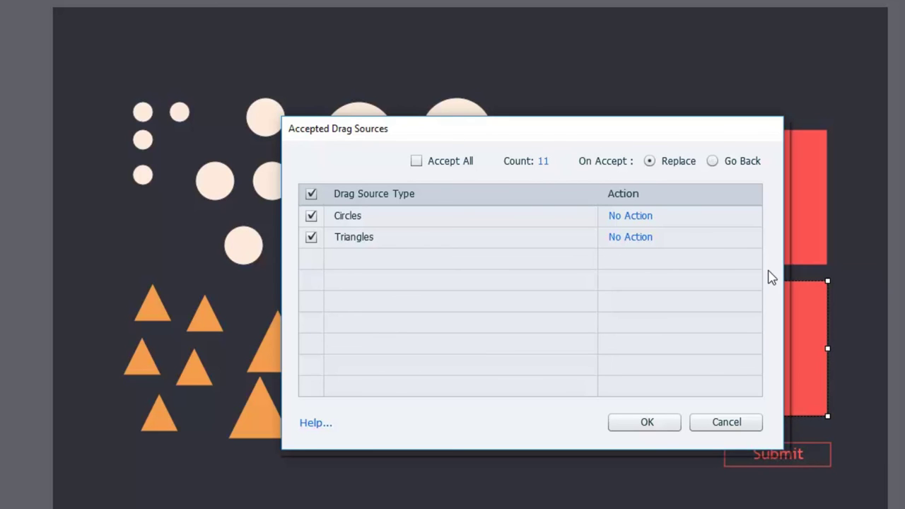
Set the Circles source's on-drop action for the Triangles target to Execute Advanced Actions with the increment_wrong_answers script
click(635, 218)
click(636, 218)
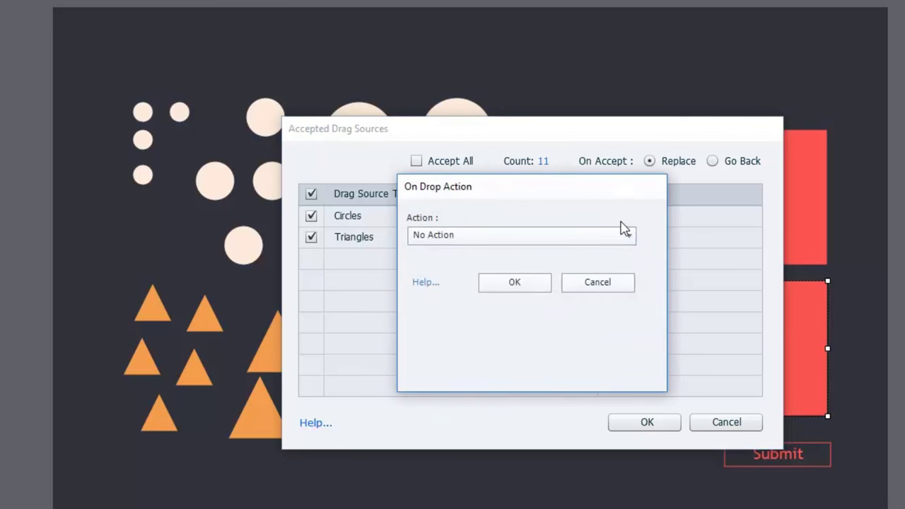
click(592, 235)
click(511, 304)
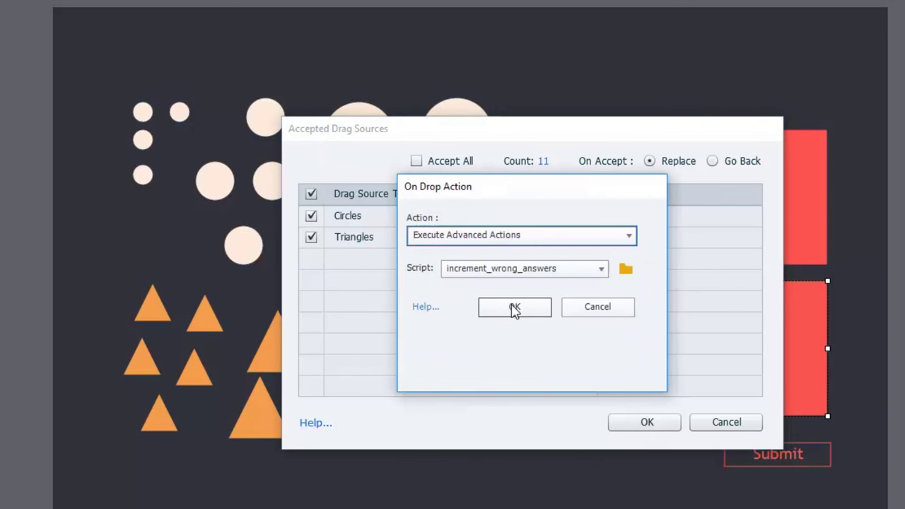
click(515, 311)
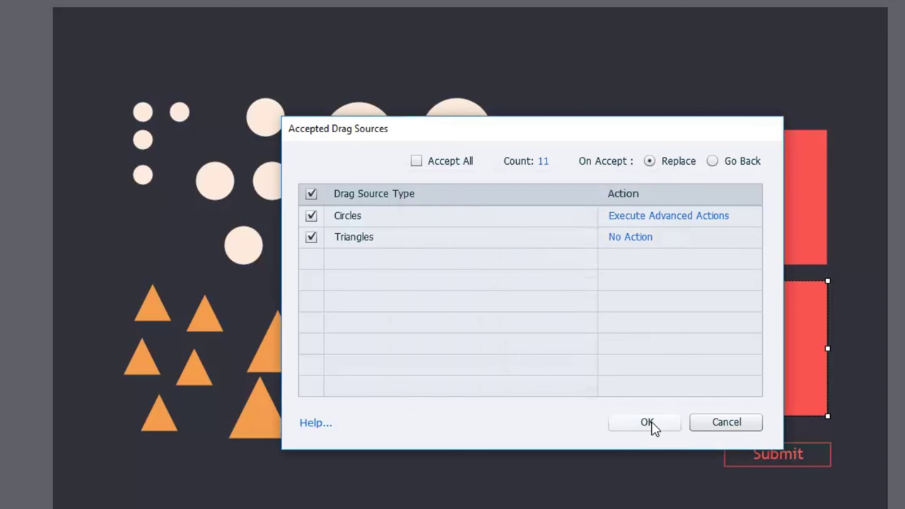
click(647, 424)
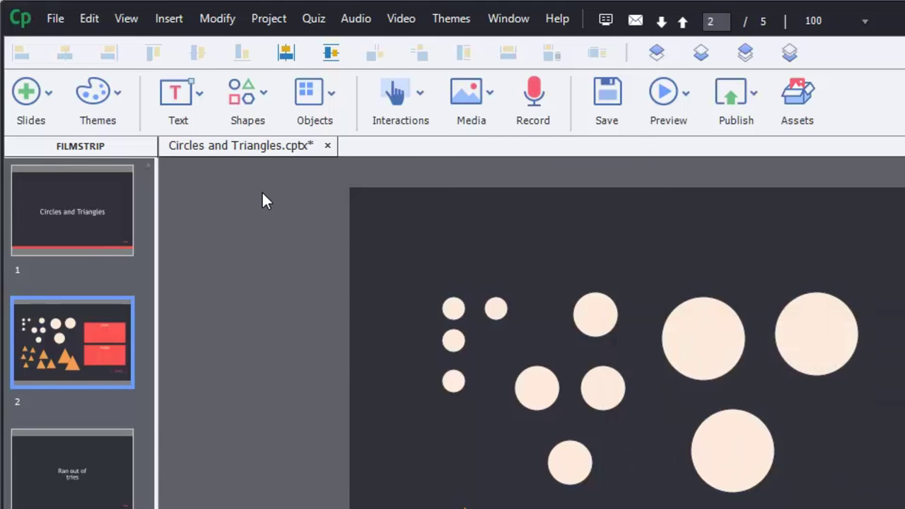
Draw a wide, flat rectangle across the upper part of slide 2, above the circles and drop targets
click(256, 99)
click(244, 169)
drag(621, 209, 904, 266)
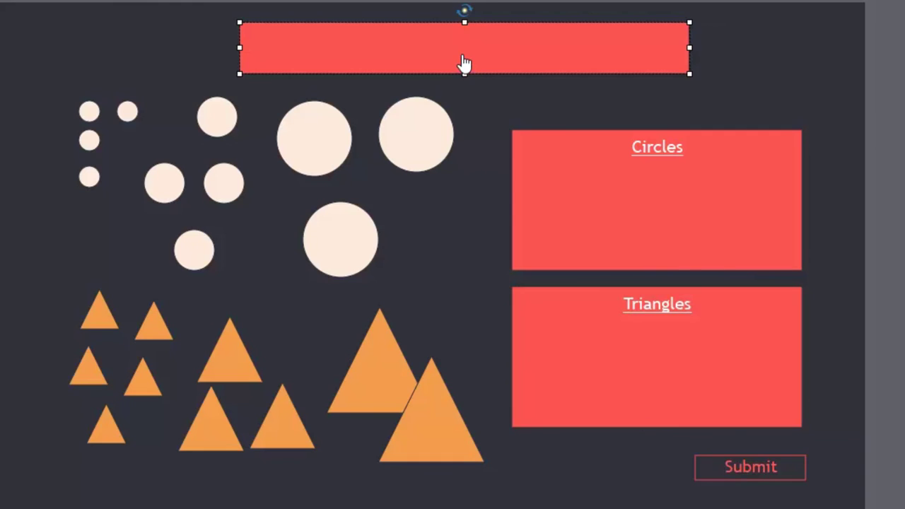
Label the wide rectangle above the shapes "Wrong Answers:" followed by the user variable var_wrong_attempts
click(465, 64)
text(Wrong Answers:)
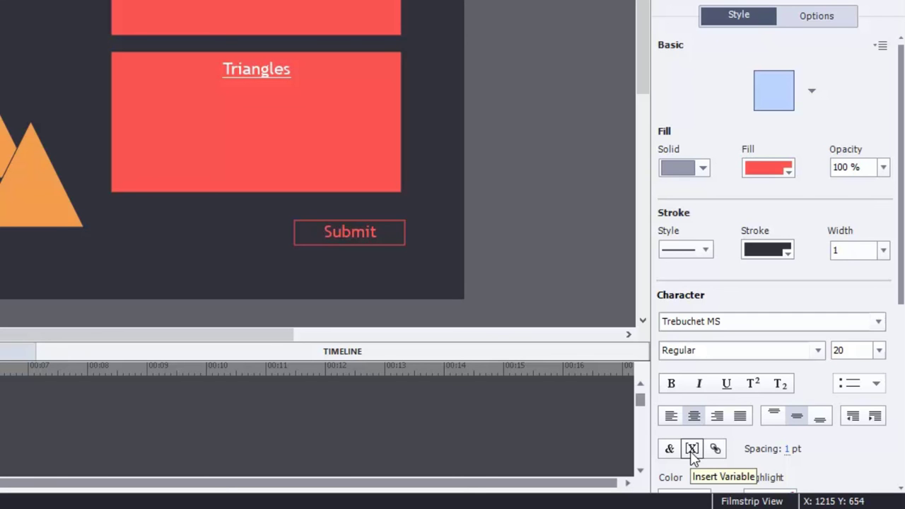
click(692, 450)
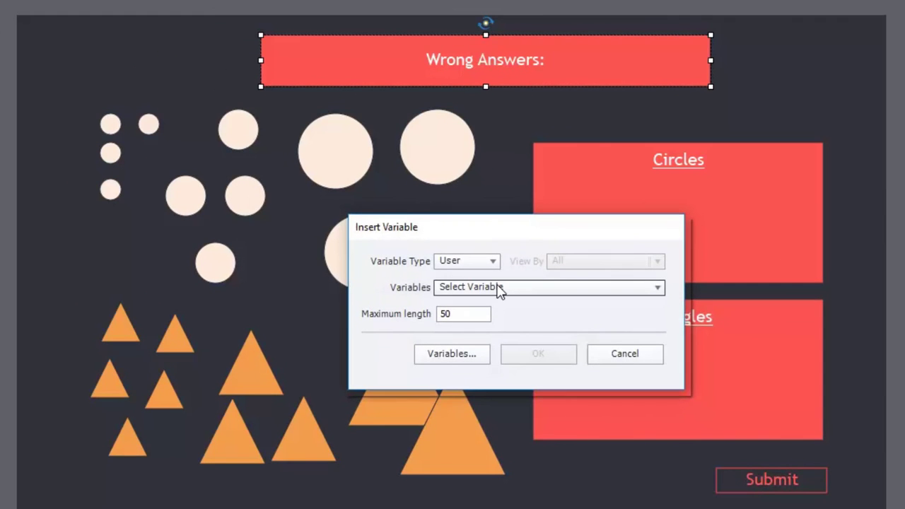
click(498, 287)
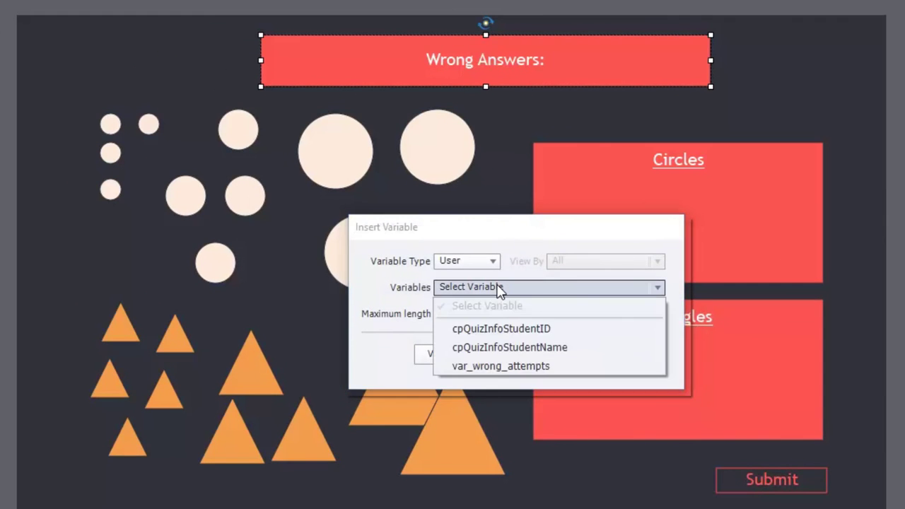
click(501, 366)
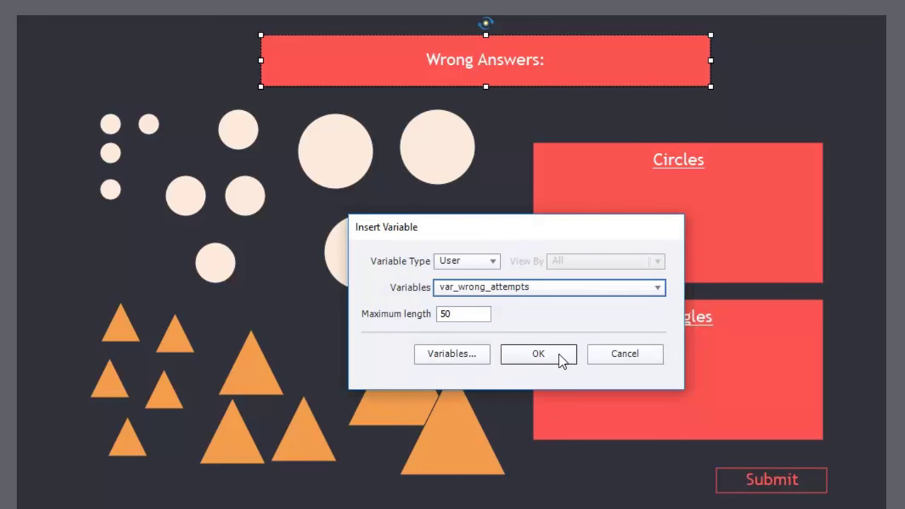
click(541, 355)
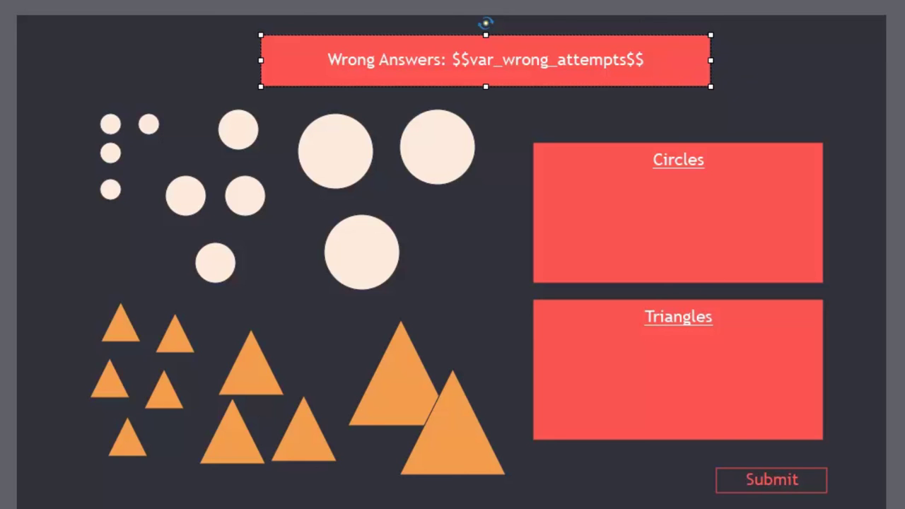
Nudge the Wrong Answers banner leftward so it is centred horizontally on the slide
key(shift+Left)
key(shift+Left)
key(shift+Left)
key(shift+Left)
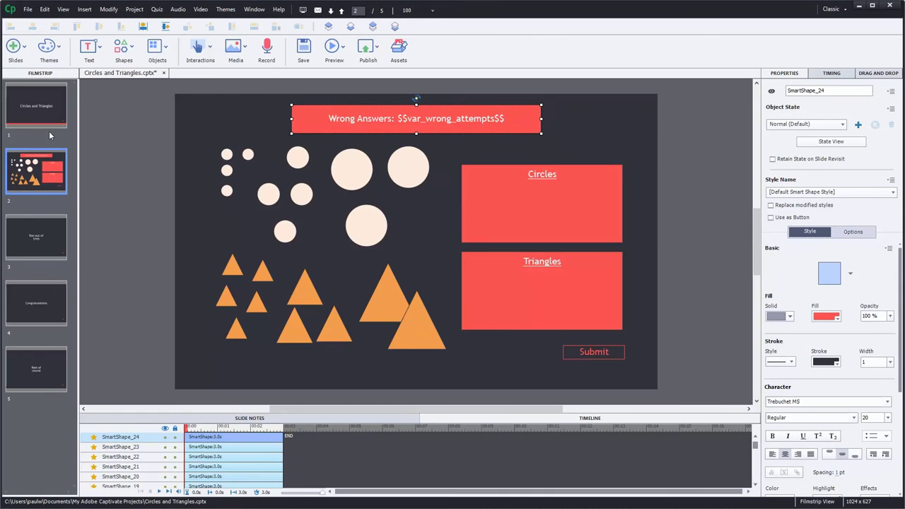